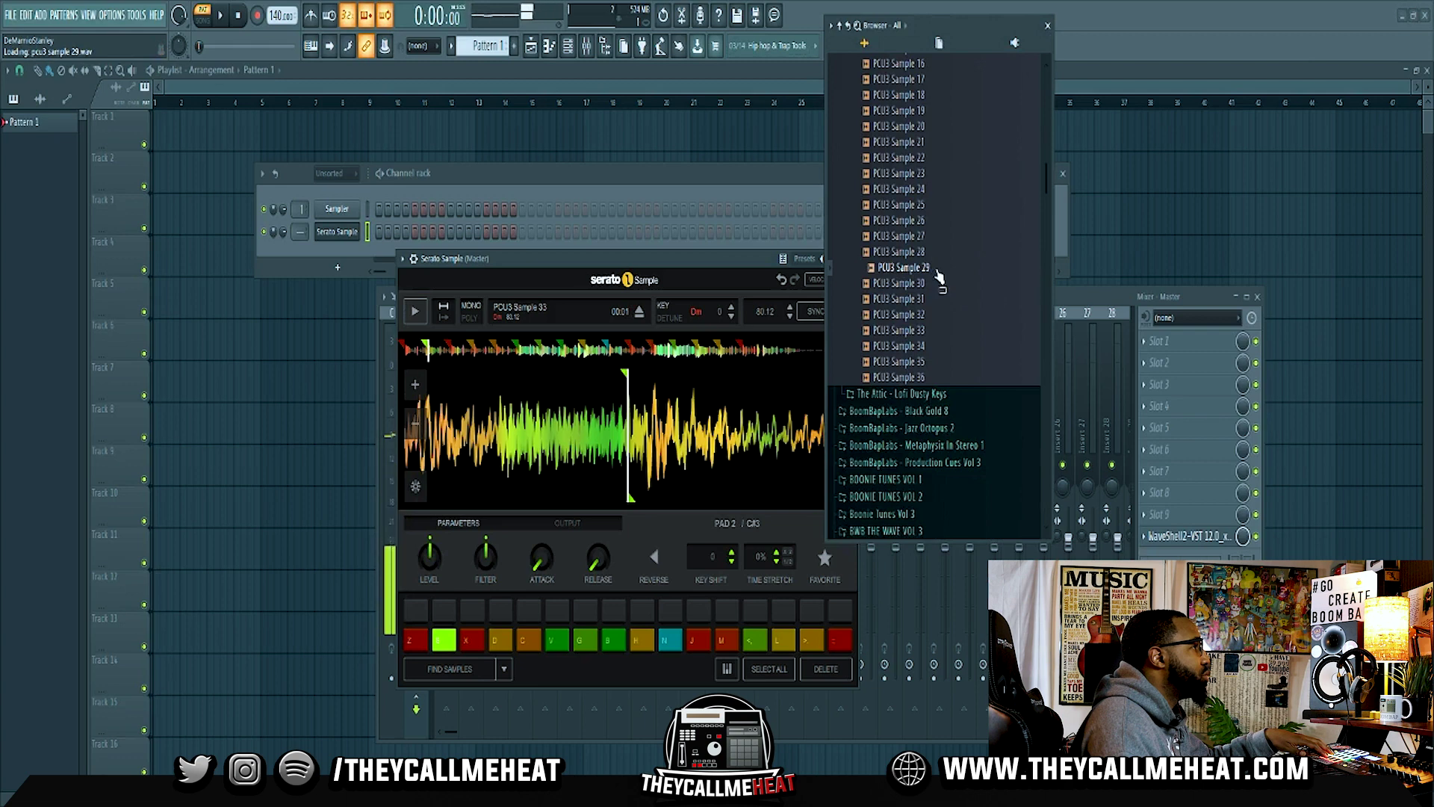
Load a different PCU3 sample from the browser into Serato Sample in place of PCU3 Sample 33.
{"action": "scroll", "coordinate": [934, 299], "scroll_direction": "up", "scroll_amount": 2}
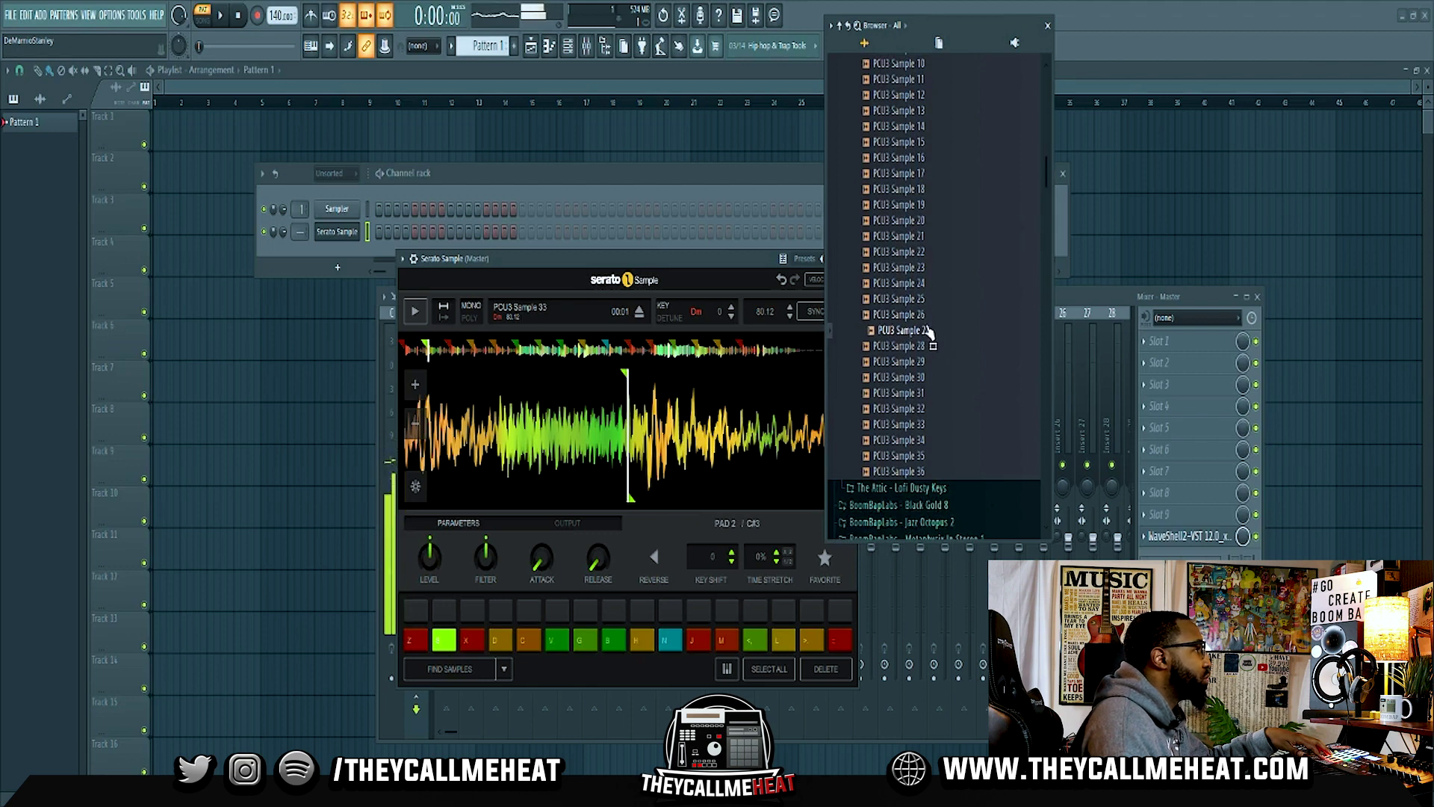
{"action": "left_click_drag", "start_coordinate": [928, 336], "coordinate": [617, 382]}
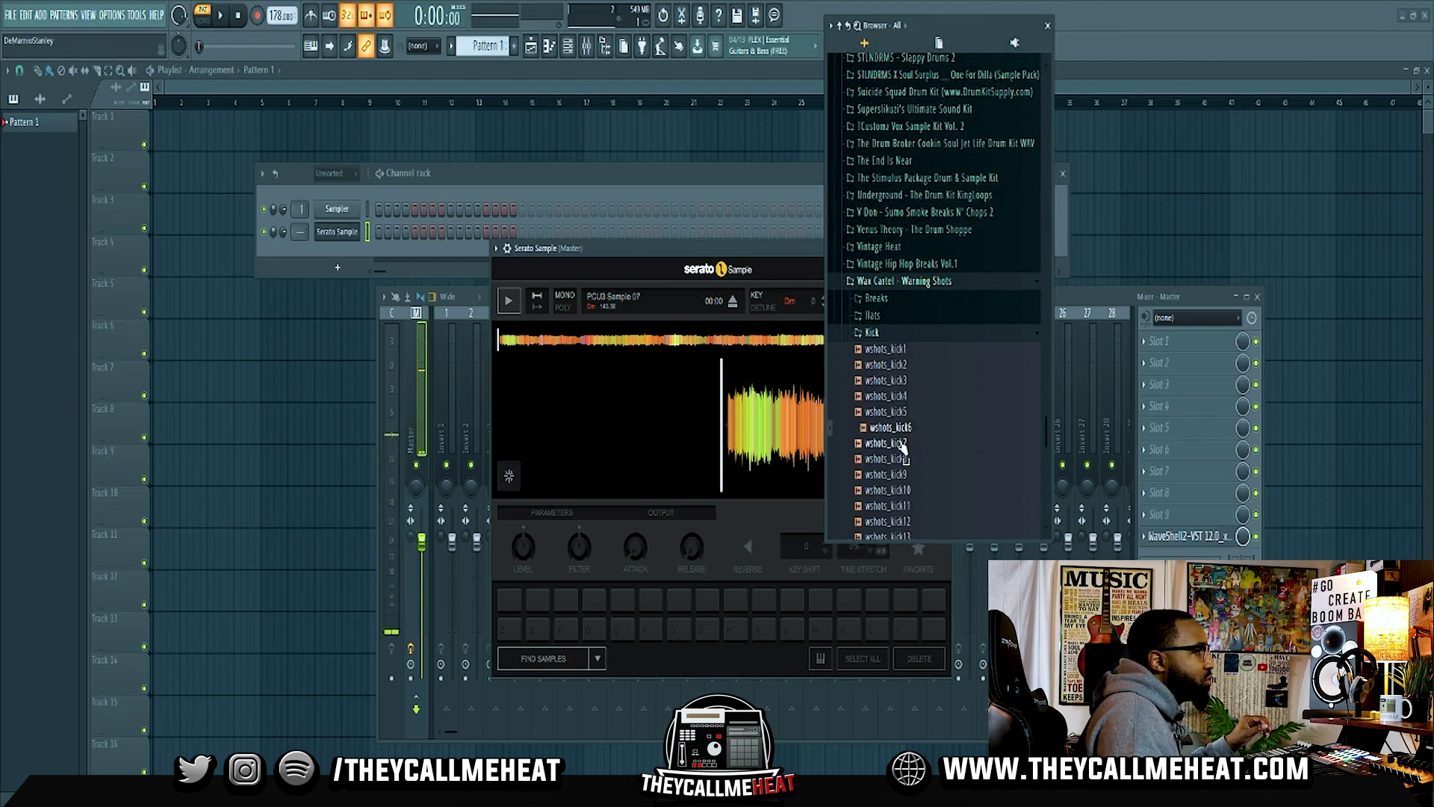
Audition the kick samples in the Wax Cartel - Warning Shots kit.
{"action": "scroll", "coordinate": [906, 433], "scroll_direction": "down", "scroll_amount": 3}
{"action": "left_click", "coordinate": [914, 409]}
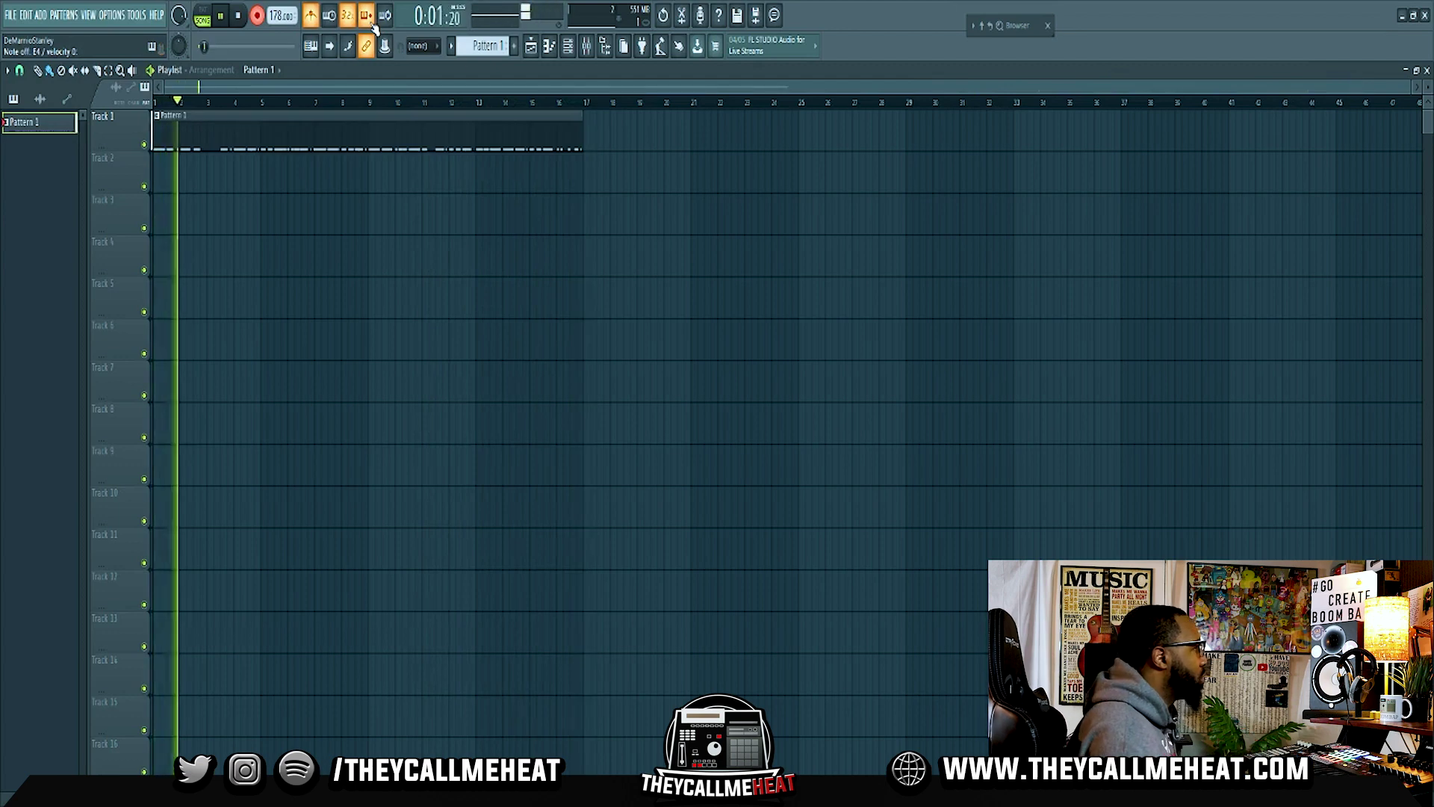
Open the recorded drum notes of Pattern 1 in the piano roll and look through them.
{"action": "double_click", "coordinate": [381, 133]}
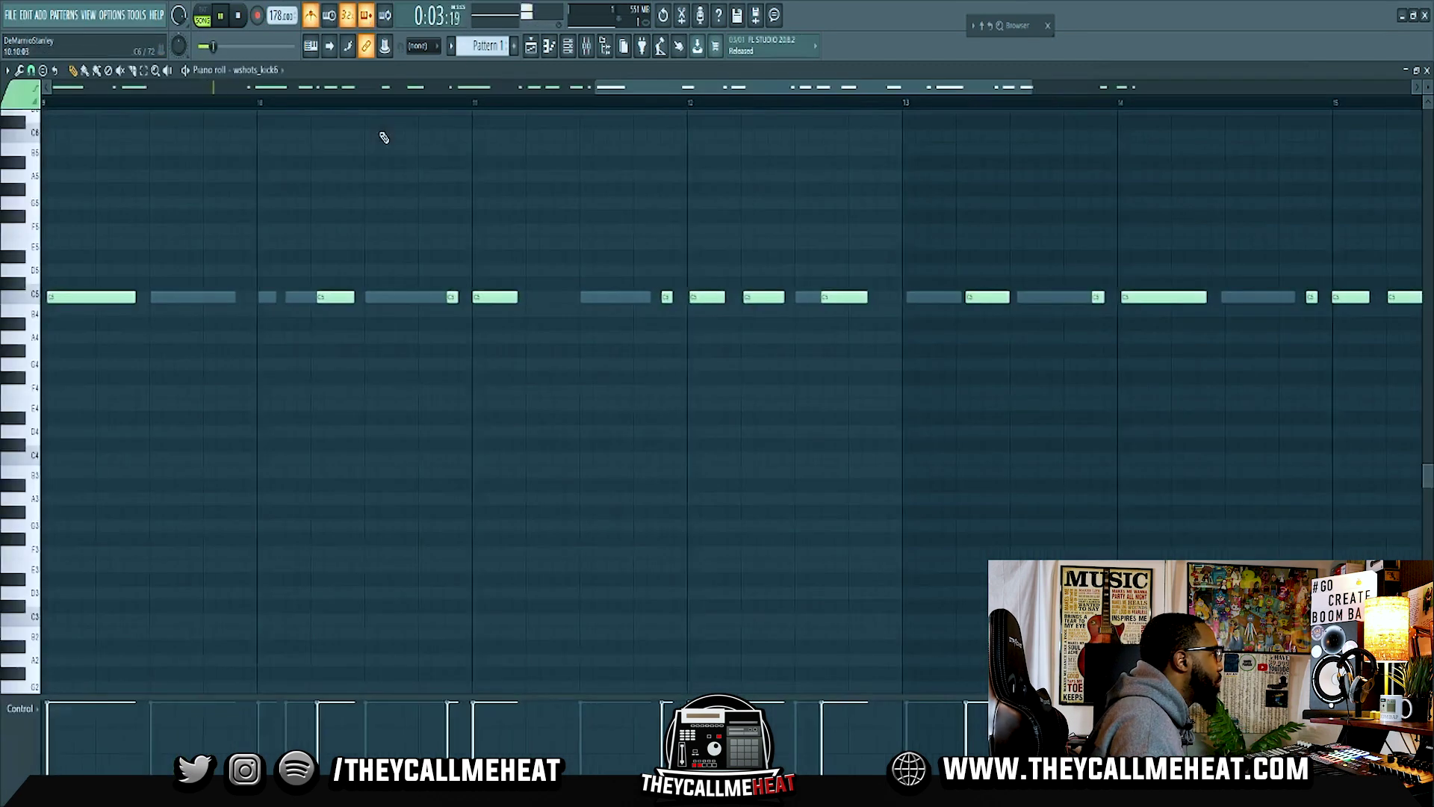
{"action": "scroll", "coordinate": [403, 108], "scroll_direction": "down", "scroll_amount": 5}
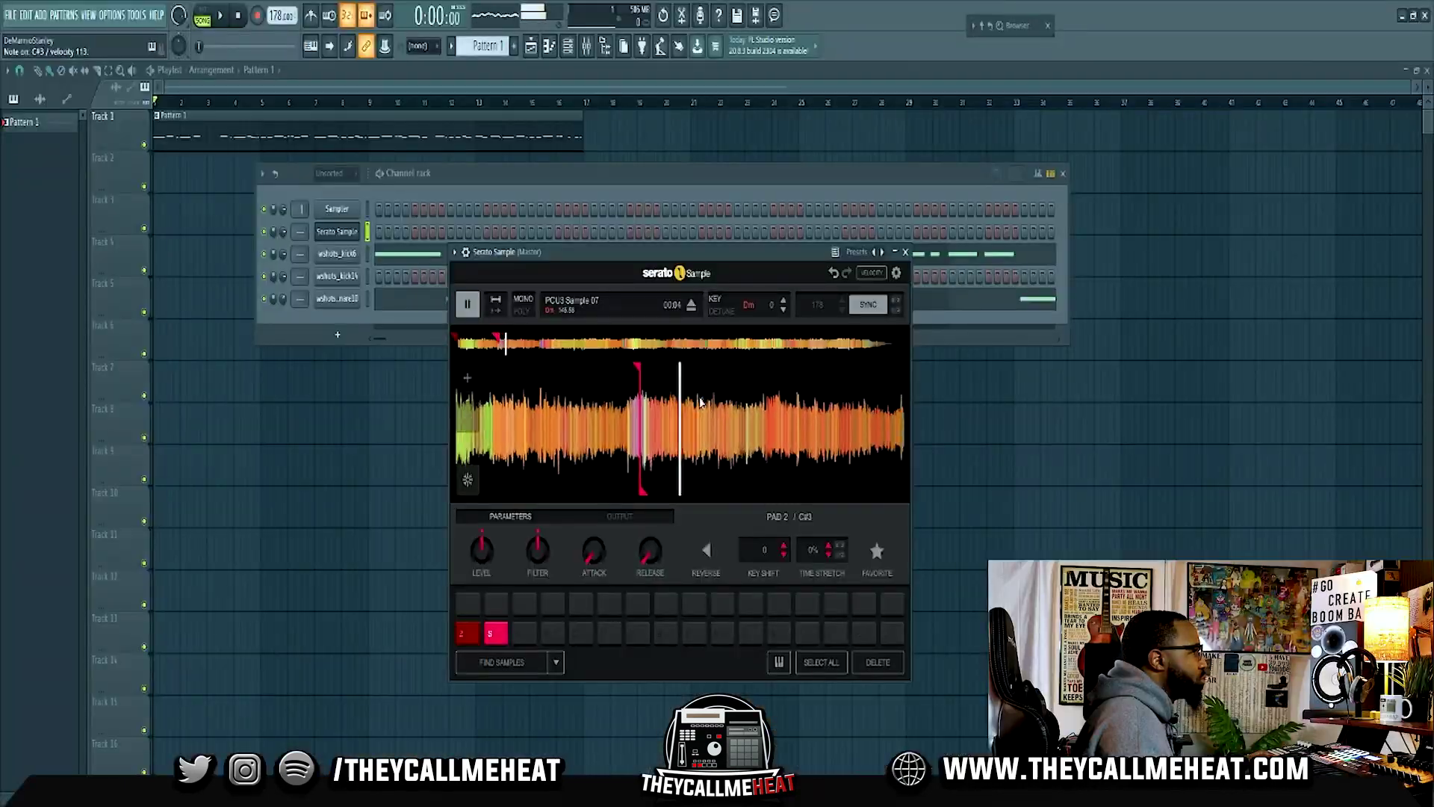
Add a third cue point to PCU3 Sample 07 after its first two chops.
{"action": "scroll", "coordinate": [697, 417], "scroll_direction": "down", "scroll_amount": 5}
{"action": "scroll", "coordinate": [695, 417], "scroll_direction": "down", "scroll_amount": 1}
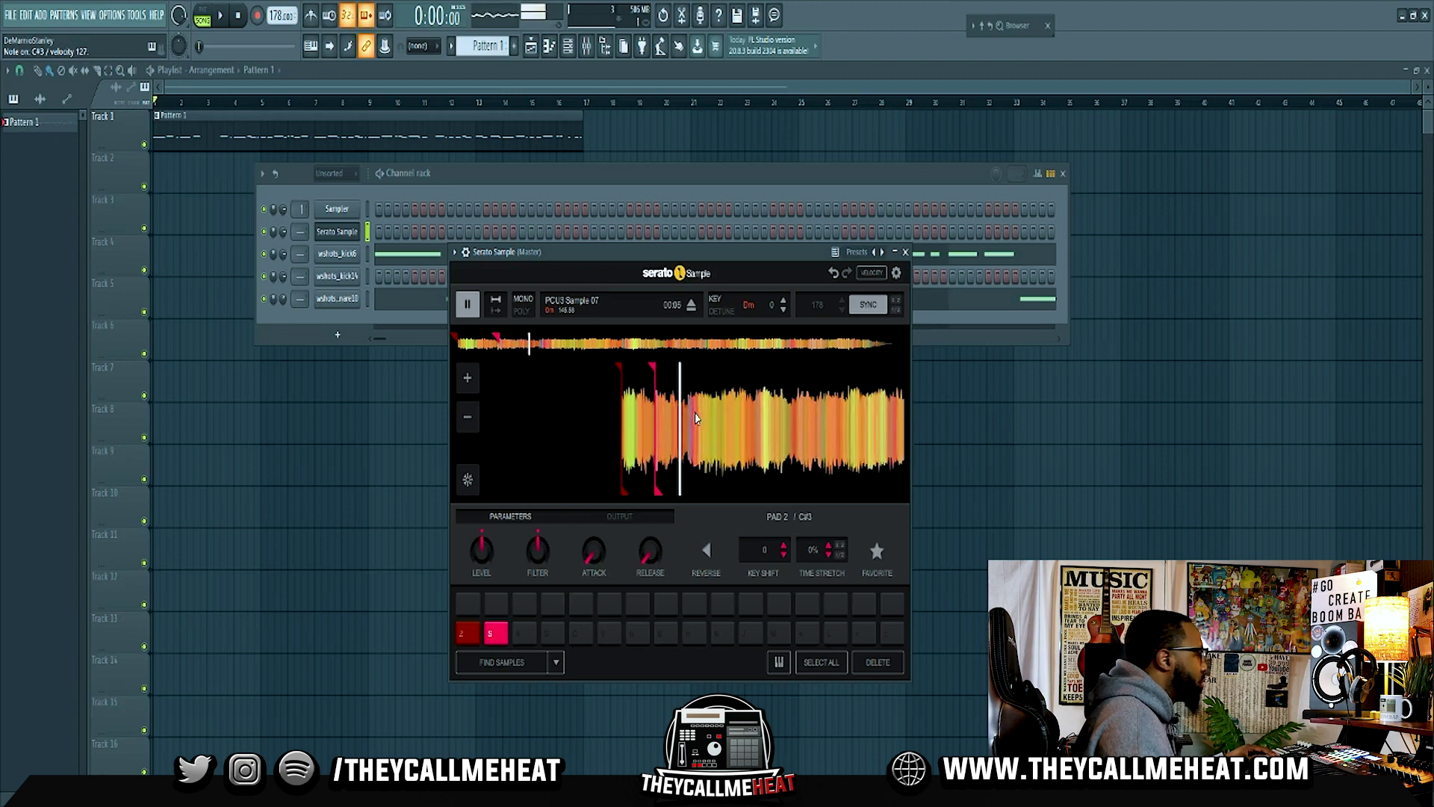
{"action": "key", "text": "x"}
Lower the key of PCU3 Sample 07 to -3 and try its first two chops alternately over the drum pattern.
{"action": "key", "text": "space"}
{"action": "key", "text": "z"}
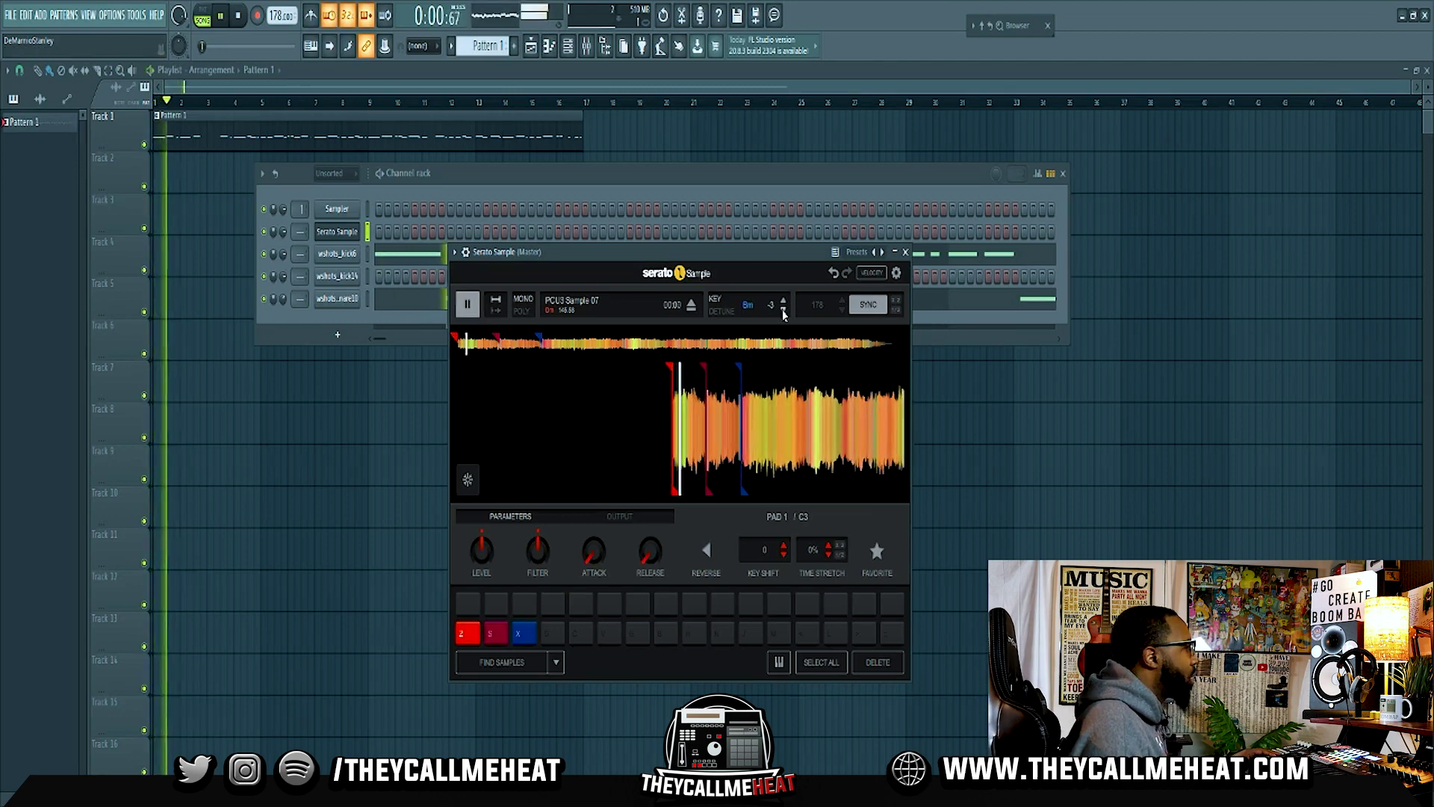
{"action": "key", "text": "z"}
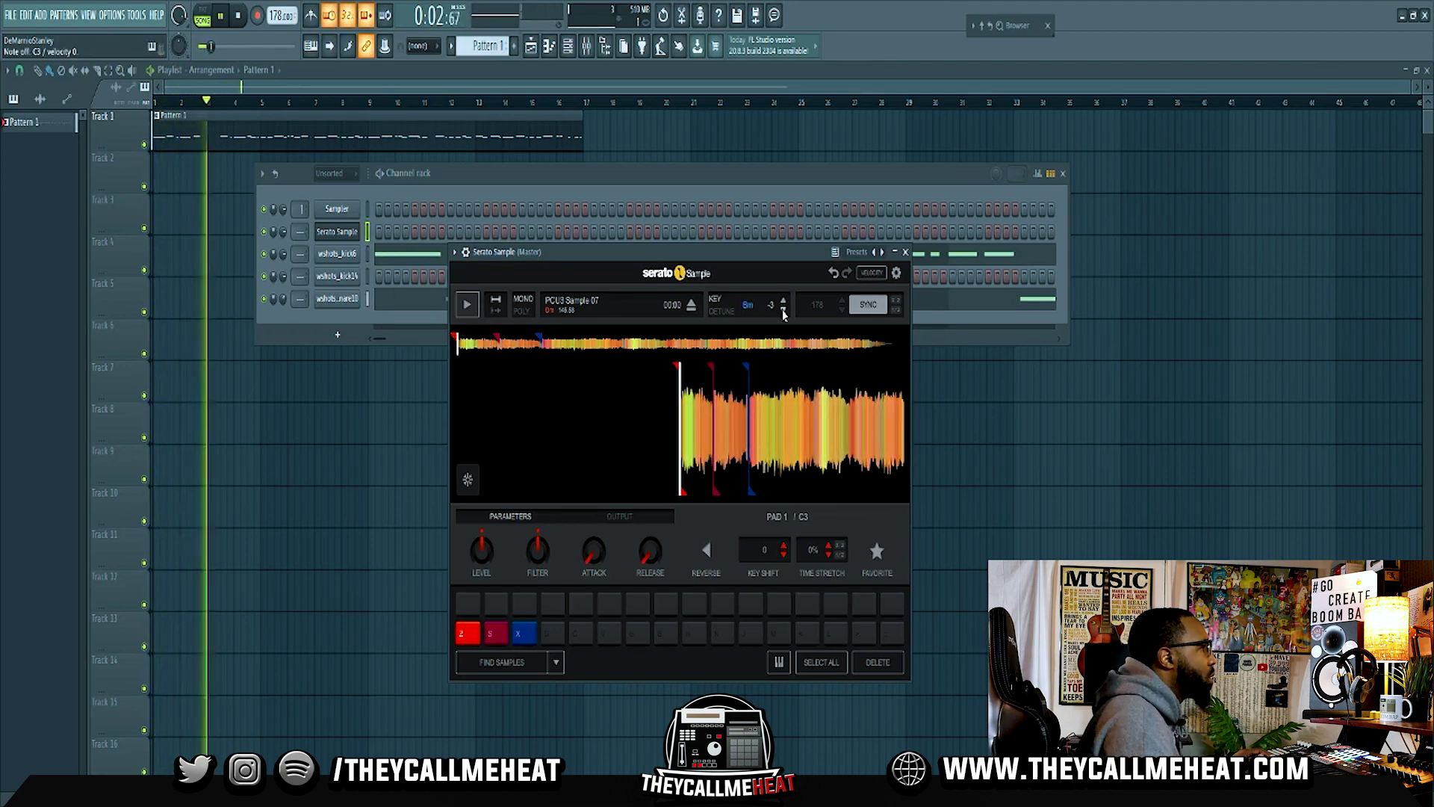
{"action": "key", "text": "s"}
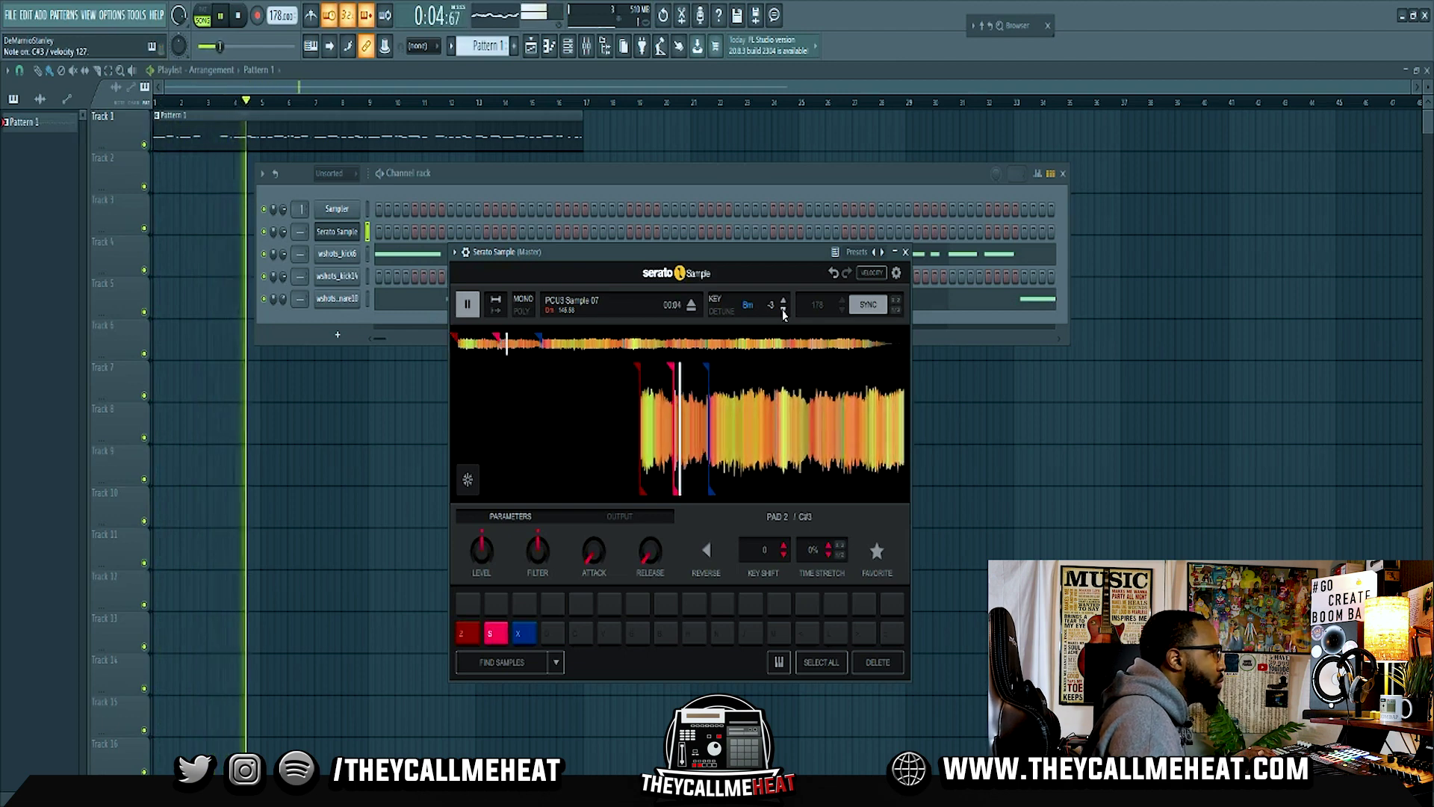
{"action": "key", "text": "z"}
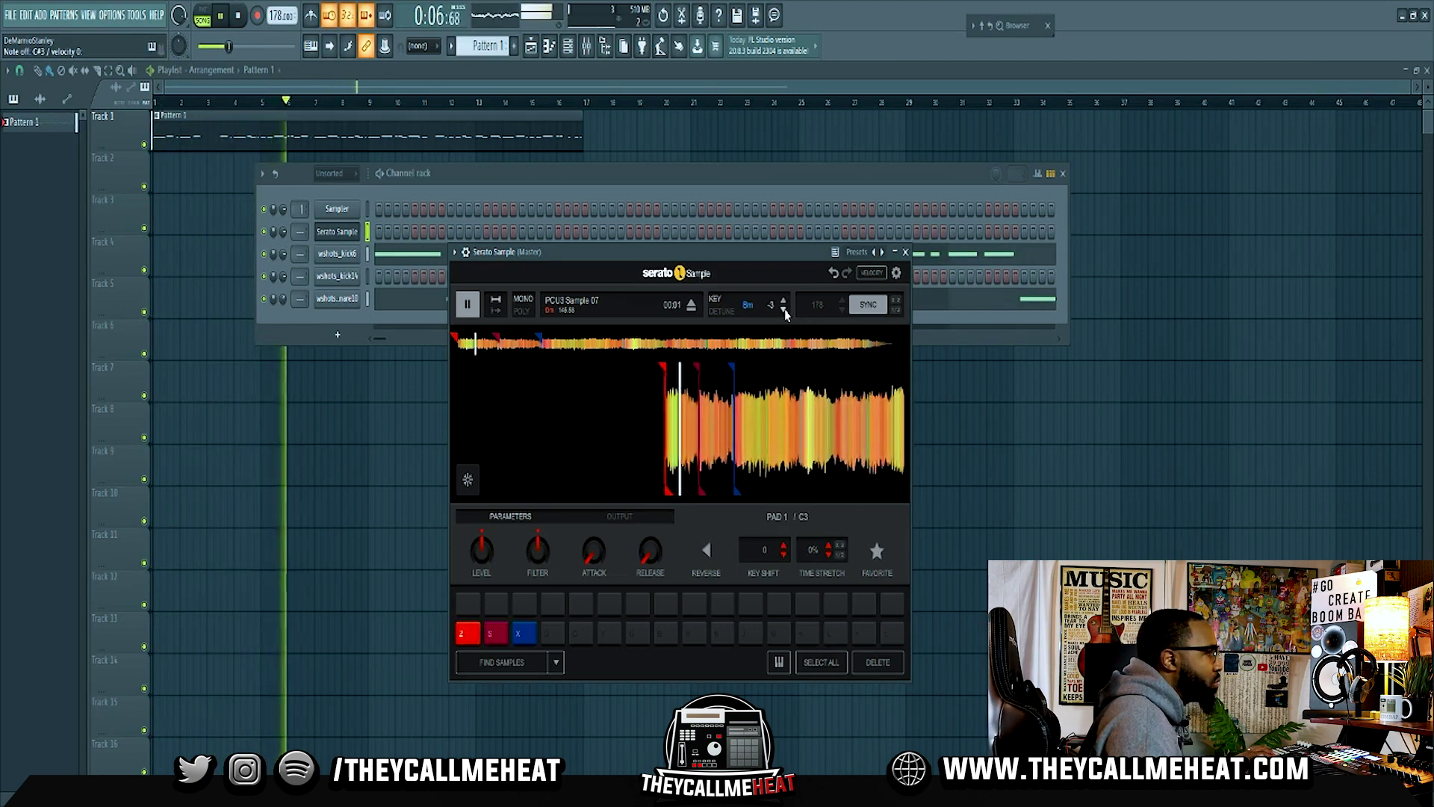
{"action": "key", "text": "s"}
{"action": "key", "text": "s"}
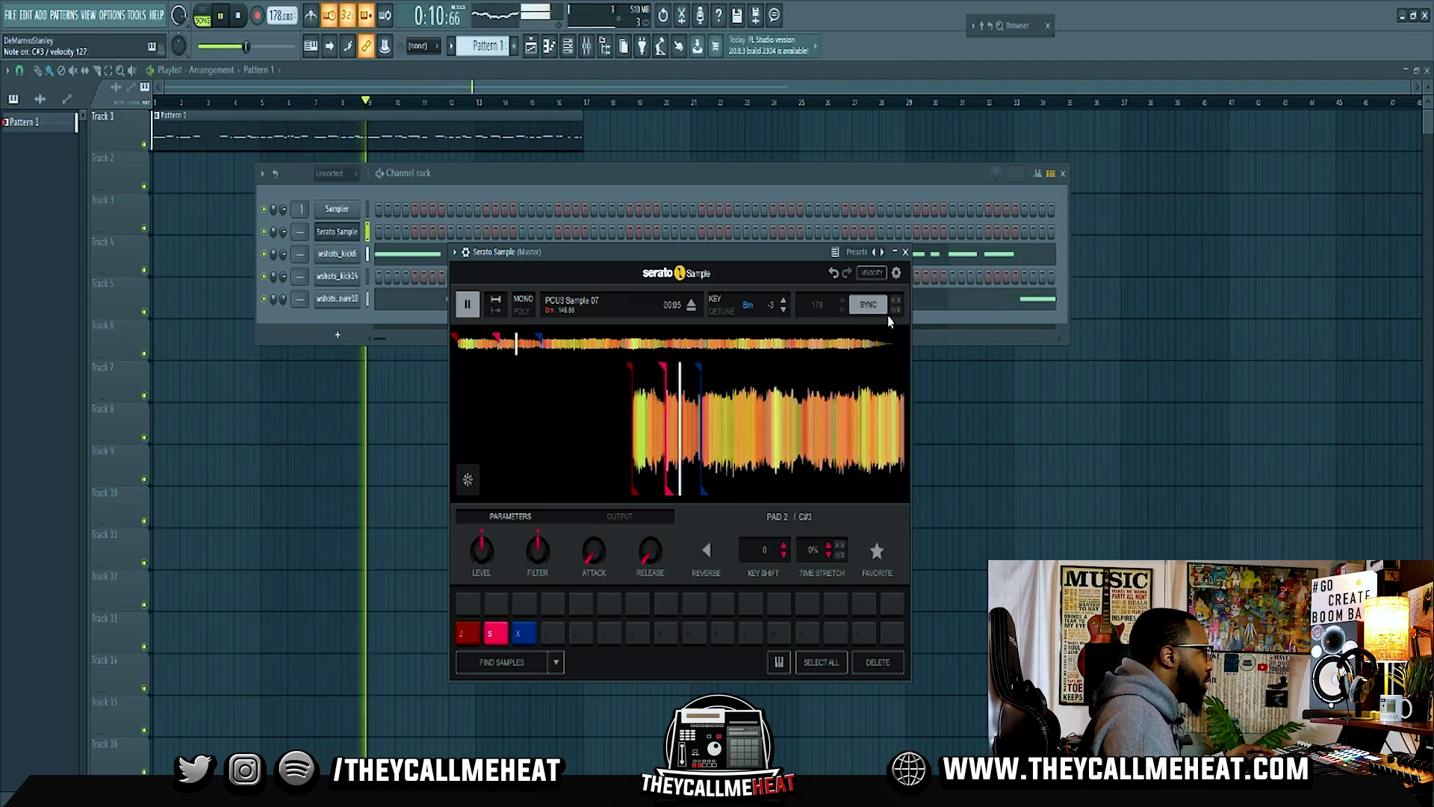
{"action": "key", "text": "z"}
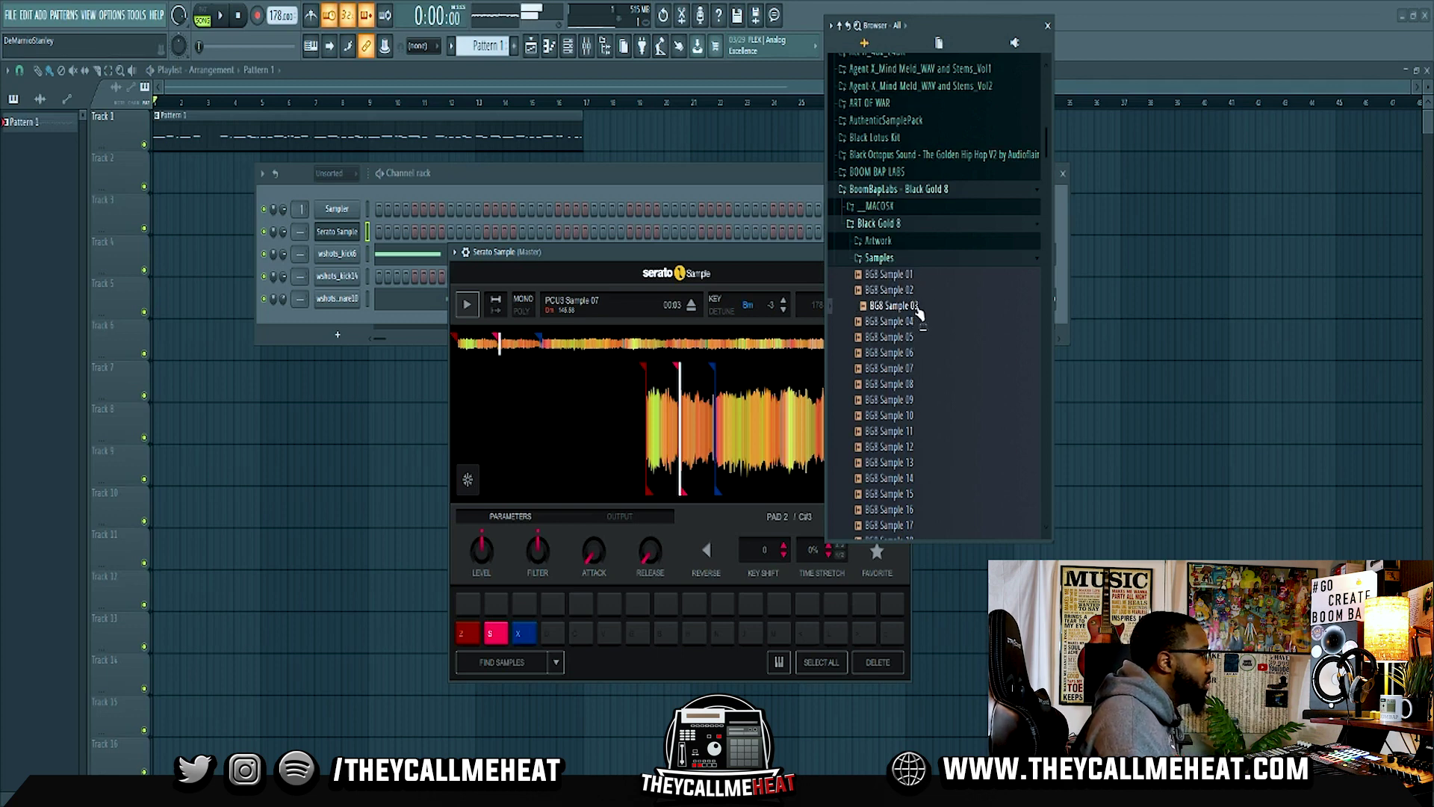
Load BG8 Sample 03 from the Black Gold 8 samples into Serato Sample and raise its key to +2.
{"action": "left_click_drag", "start_coordinate": [919, 312], "coordinate": [711, 374]}
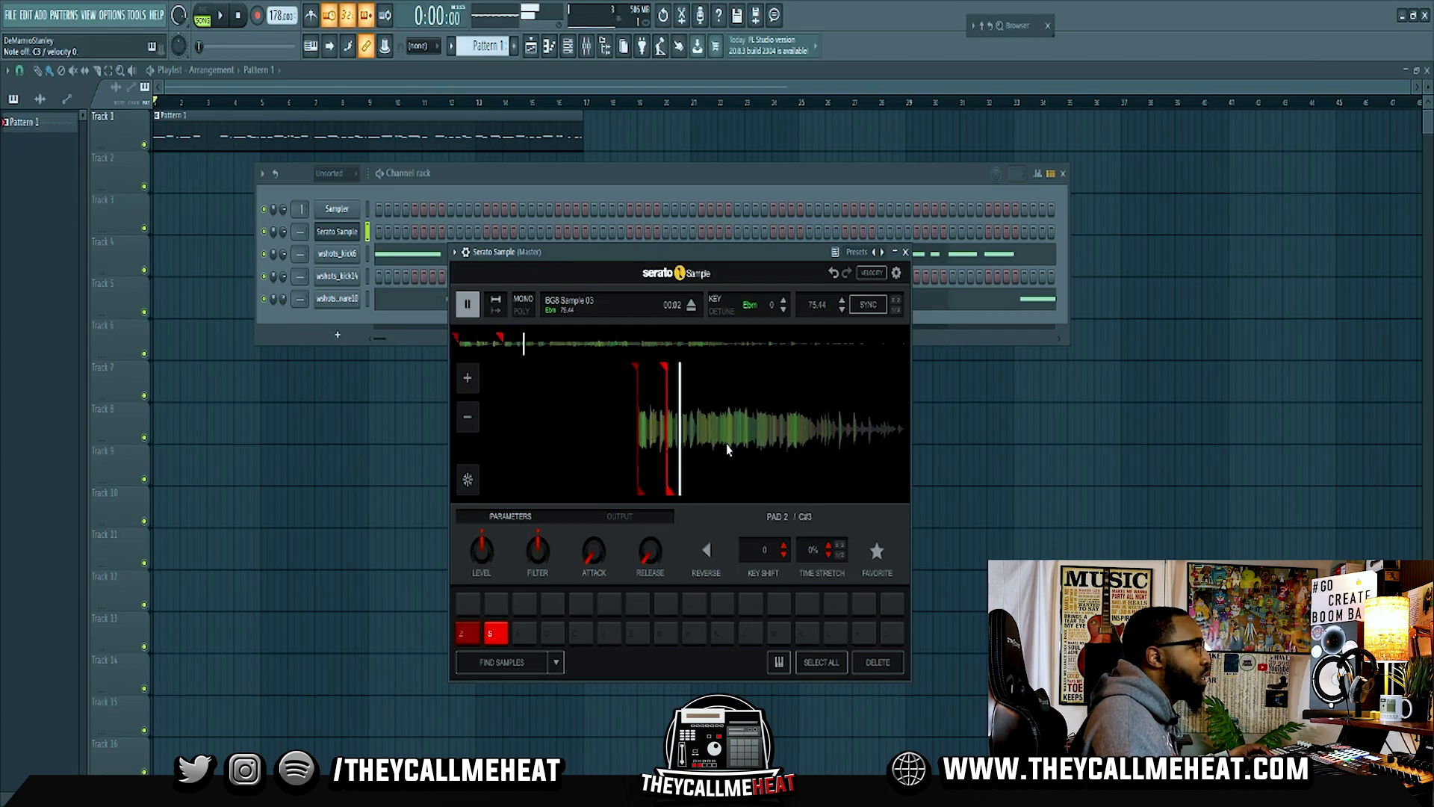
{"action": "left_click", "coordinate": [784, 301]}
{"action": "left_click", "coordinate": [784, 301]}
{"action": "left_click", "coordinate": [784, 301]}
{"action": "left_click", "coordinate": [787, 307]}
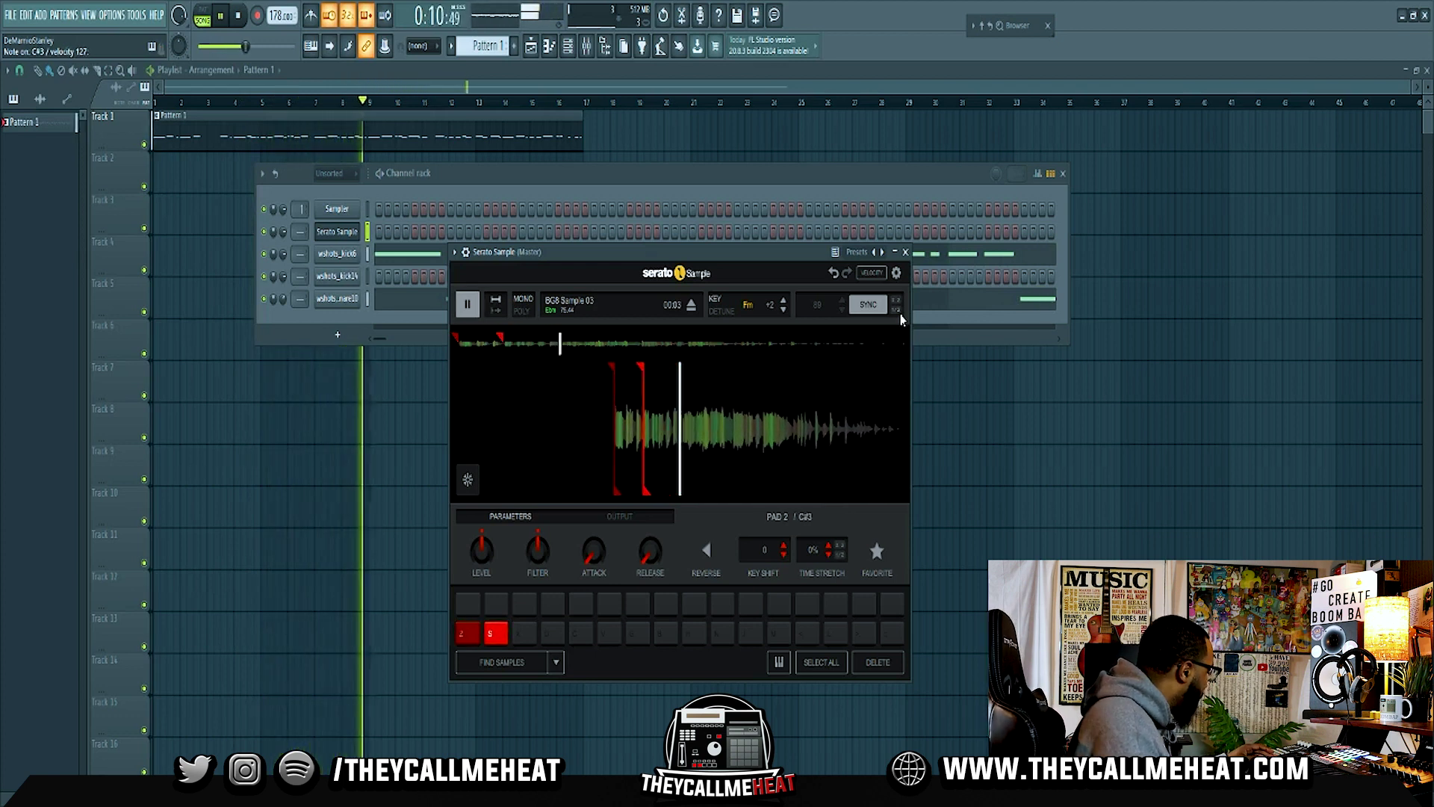
Rehearse the two BG8 Sample 03 chops over the drums and record the Serato Sample part into Pattern 2.
{"action": "key", "text": "z"}
{"action": "key", "text": "s"}
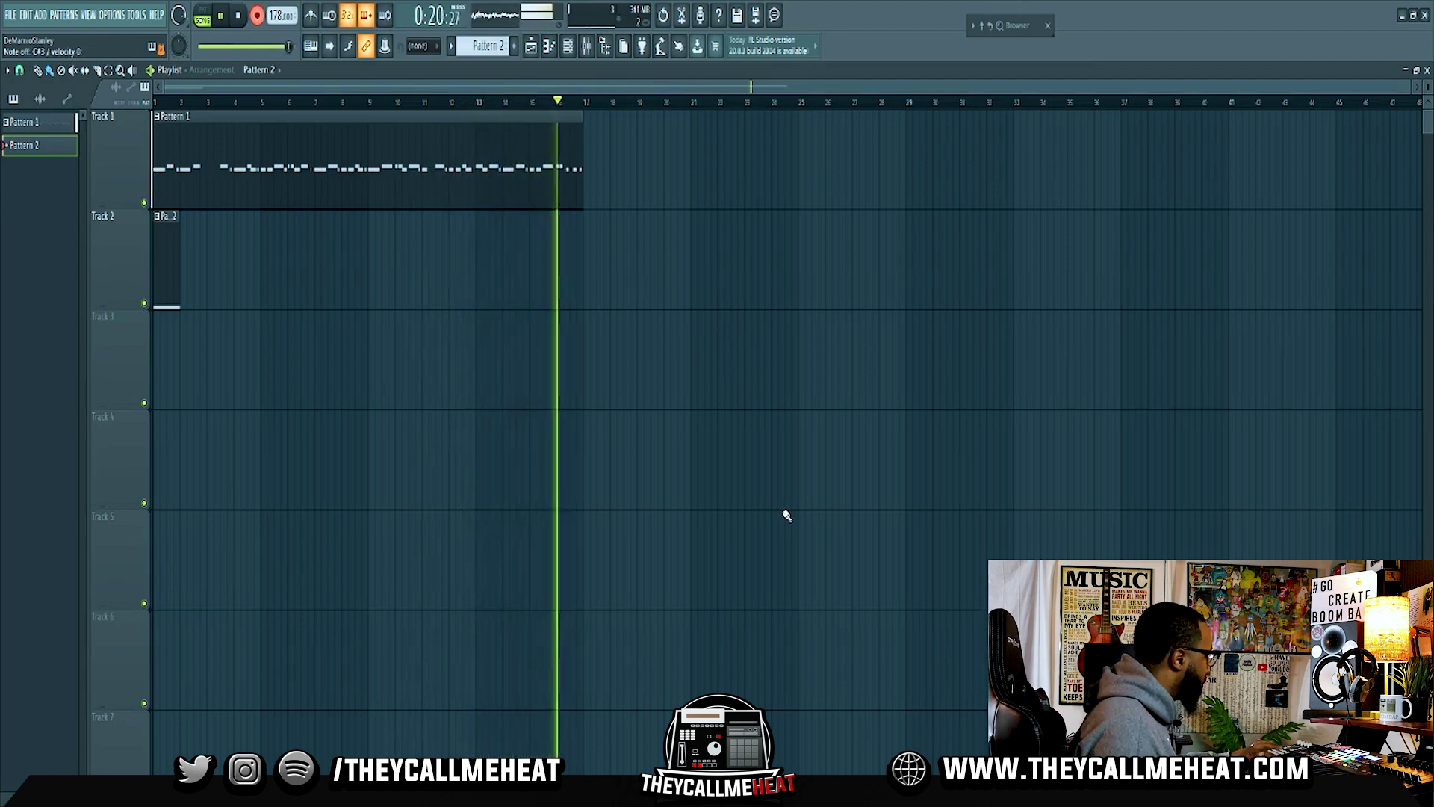
{"action": "key", "text": "space"}
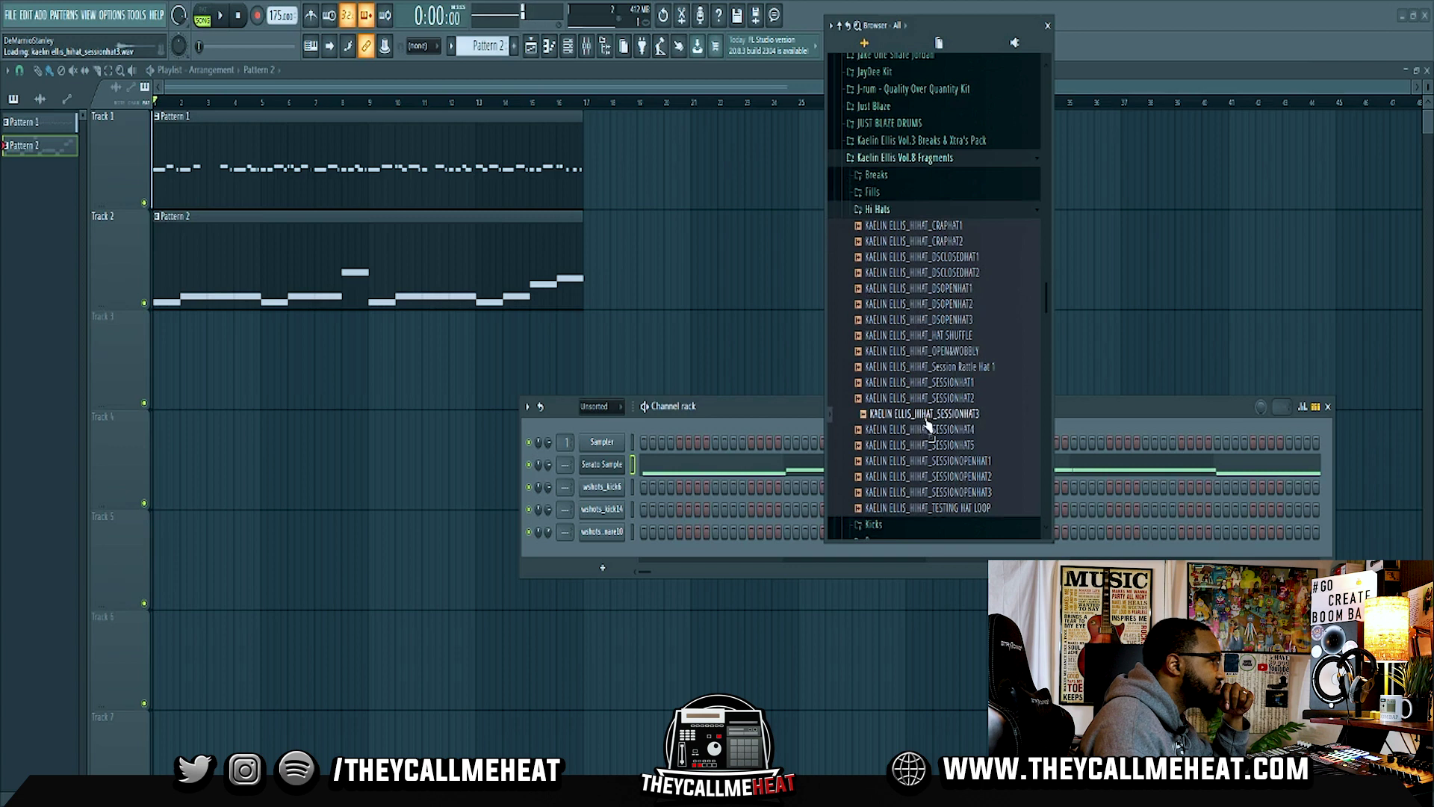
Add the KAELIN ELLIS_HIHAT_SESSIONHAT3 sample as a new channel and adjust its volume during playback.
{"action": "left_click_drag", "start_coordinate": [930, 422], "coordinate": [620, 554]}
{"action": "key", "text": "space"}
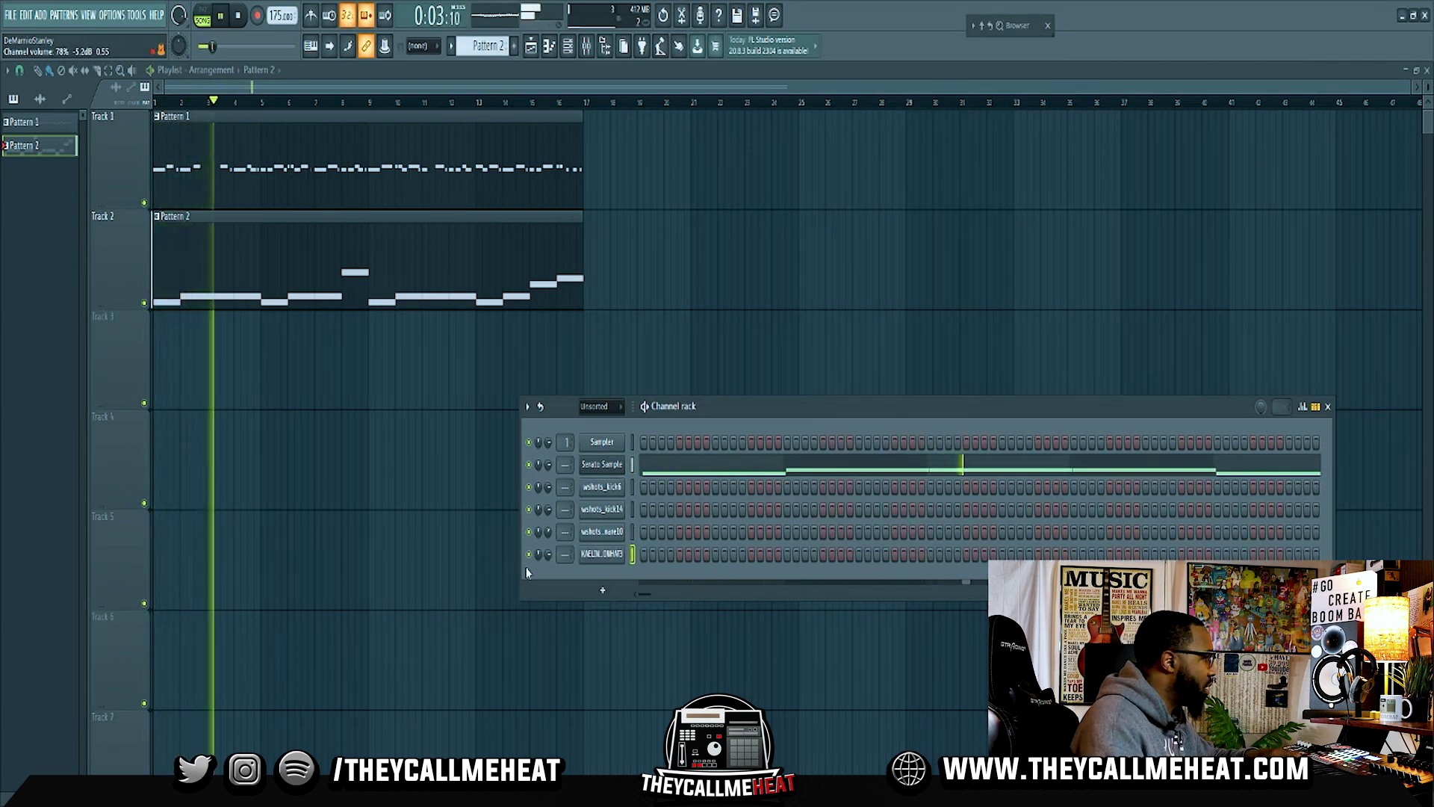
{"action": "left_click_drag", "start_coordinate": [550, 550], "coordinate": [550, 552]}
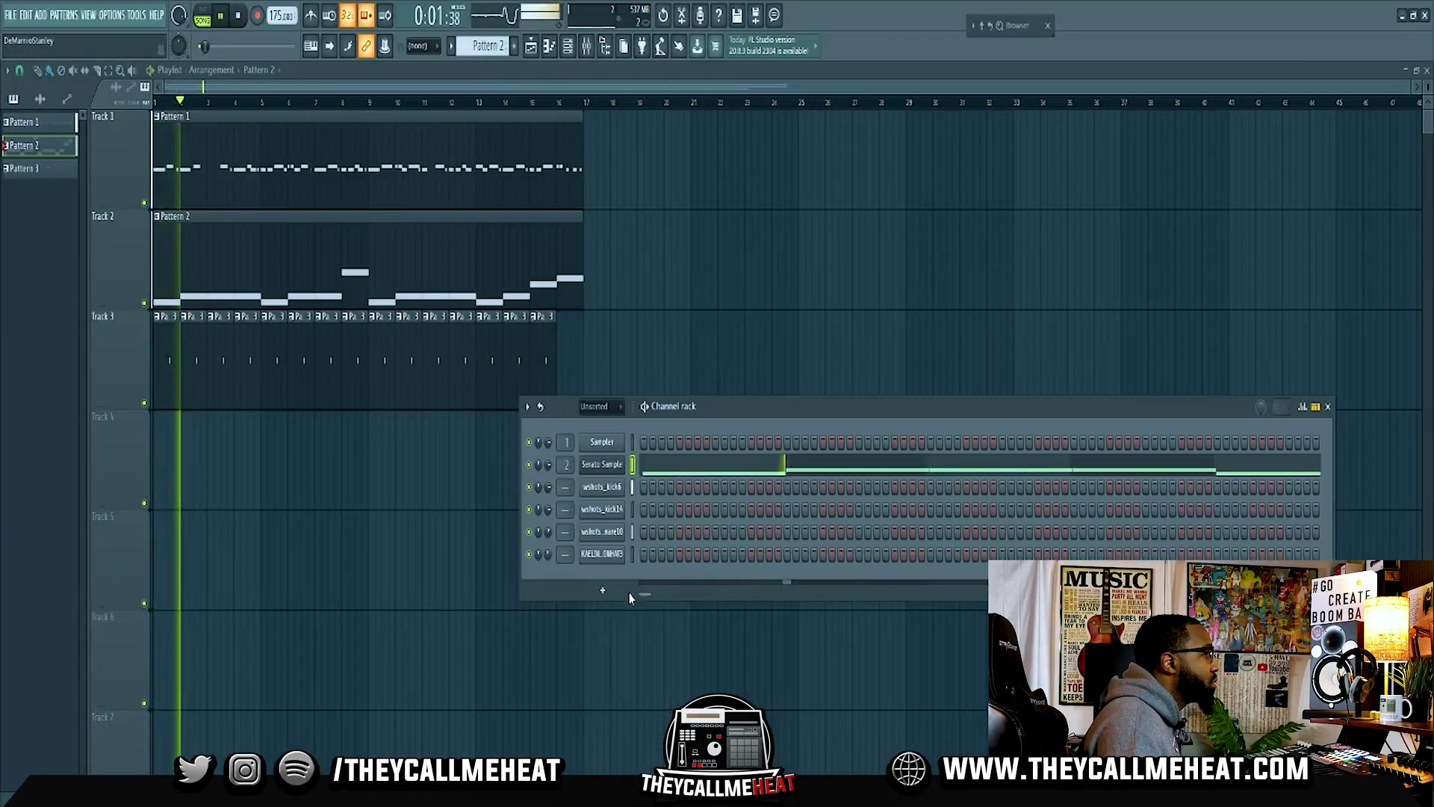
Add Trilian as a new instrument channel and move its window clear of the pattern list.
{"action": "left_click", "coordinate": [584, 590]}
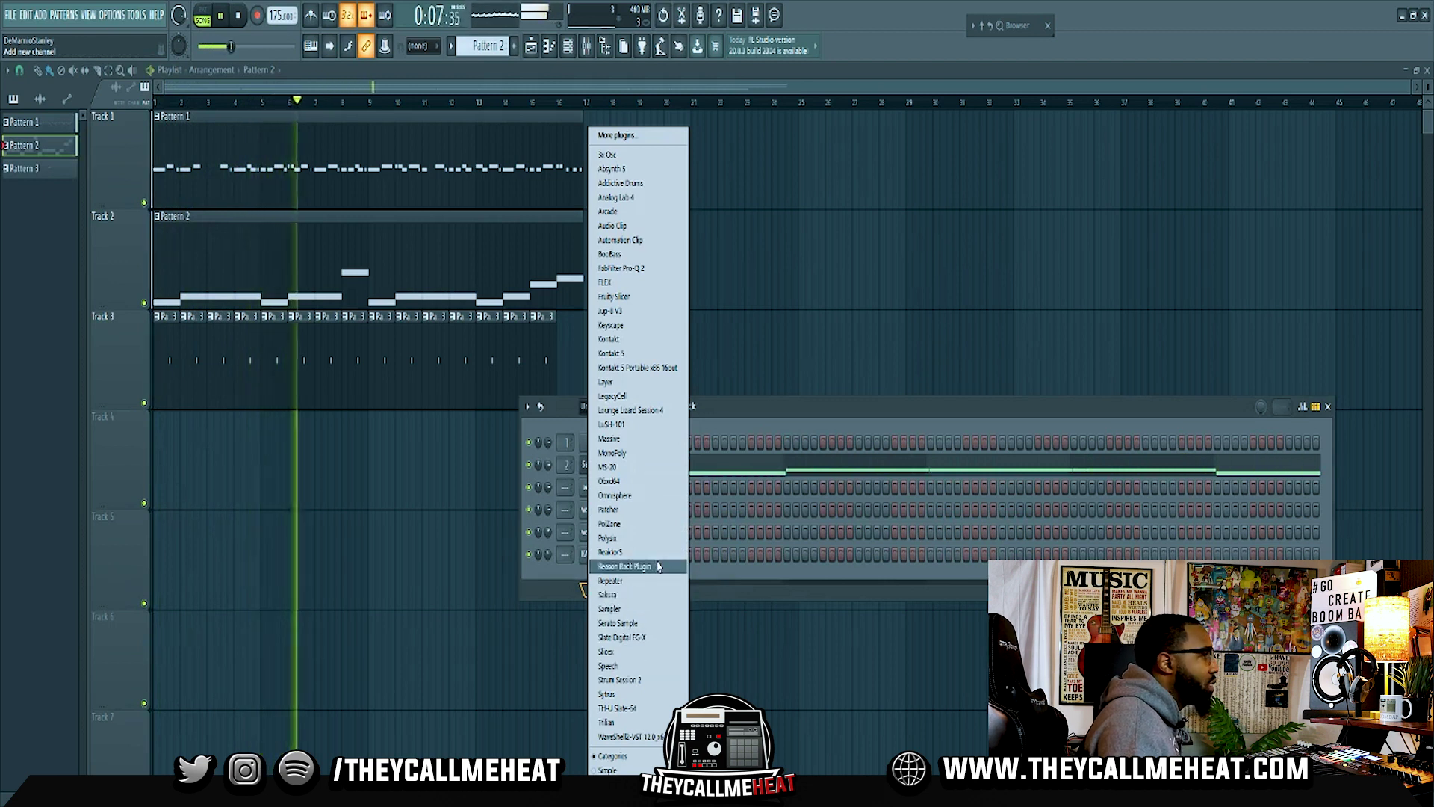
{"action": "left_click", "coordinate": [634, 721]}
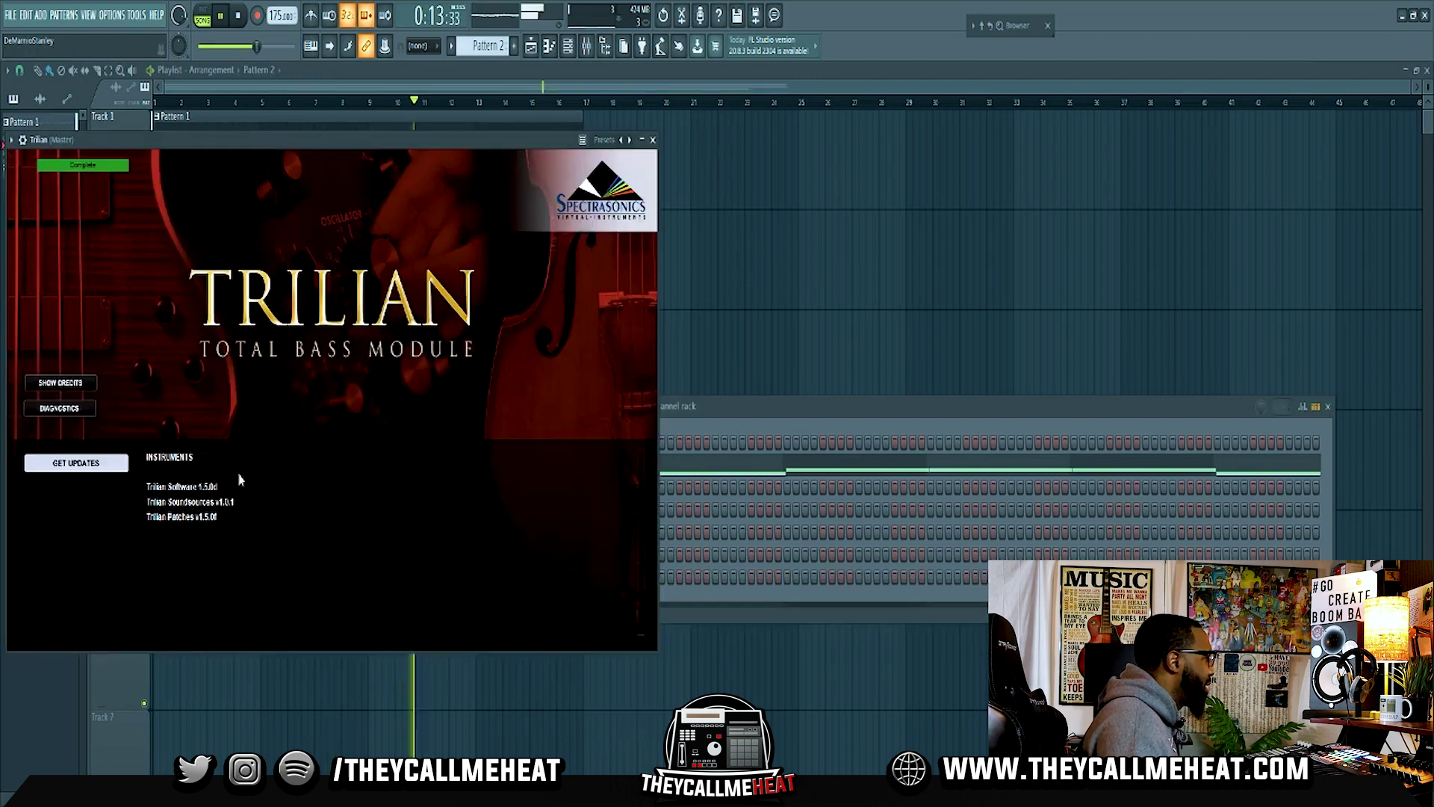
{"action": "left_click_drag", "start_coordinate": [441, 142], "coordinate": [862, 164]}
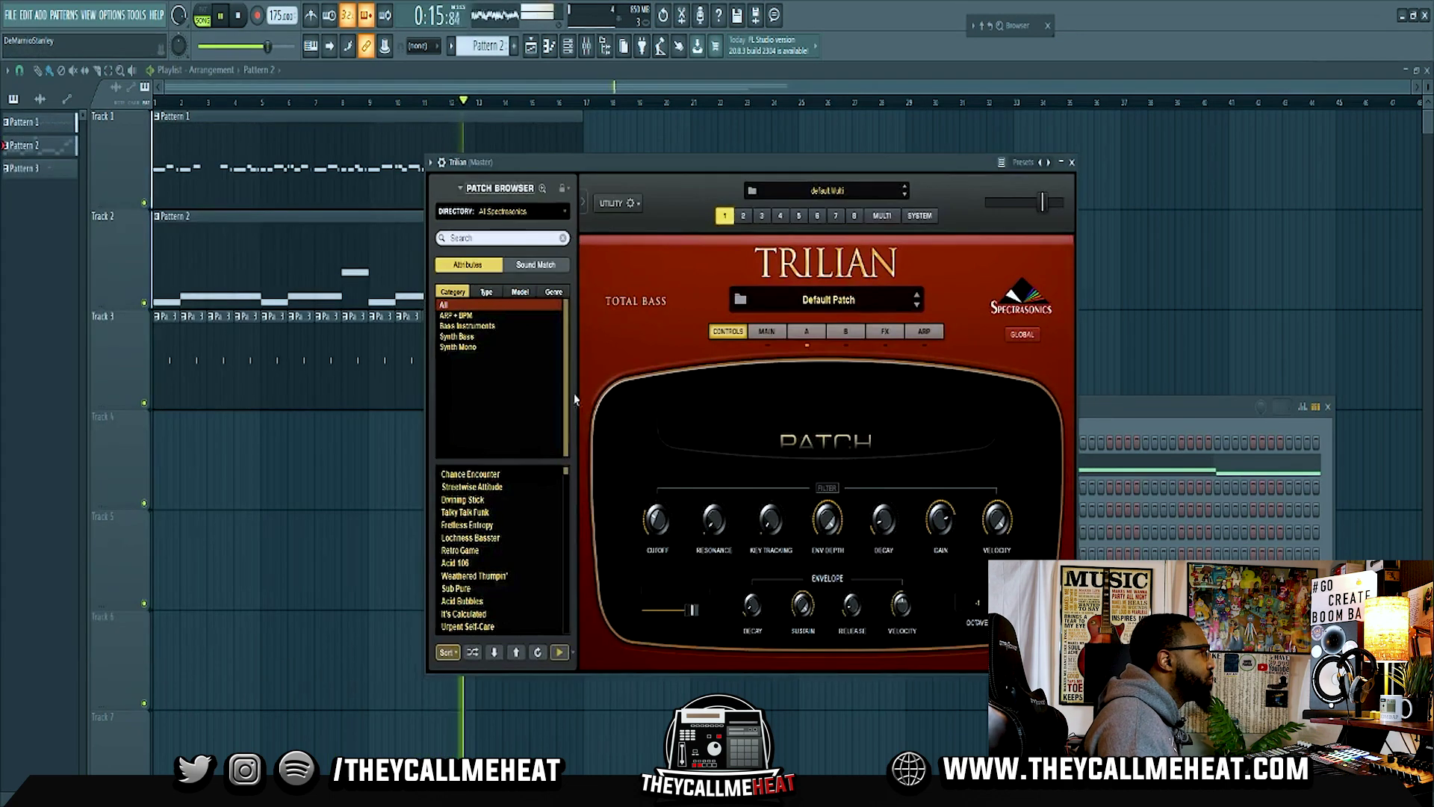
Filter Trilian's patches to the Moog Voyager model, trying Crustoleum Bass before choosing Voyage of the Fretless.
{"action": "left_click", "coordinate": [740, 298]}
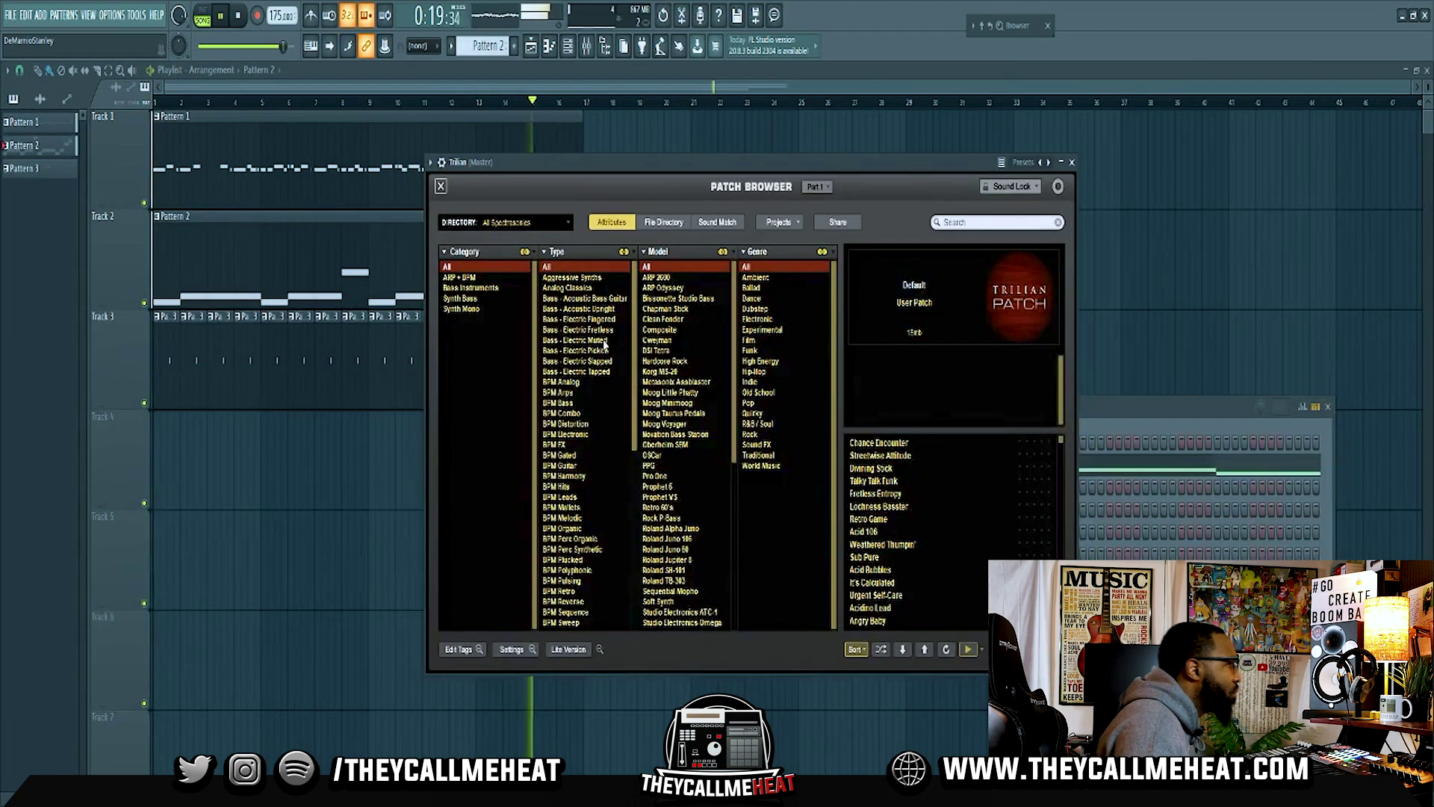
{"action": "scroll", "coordinate": [604, 396], "scroll_direction": "down", "scroll_amount": 7}
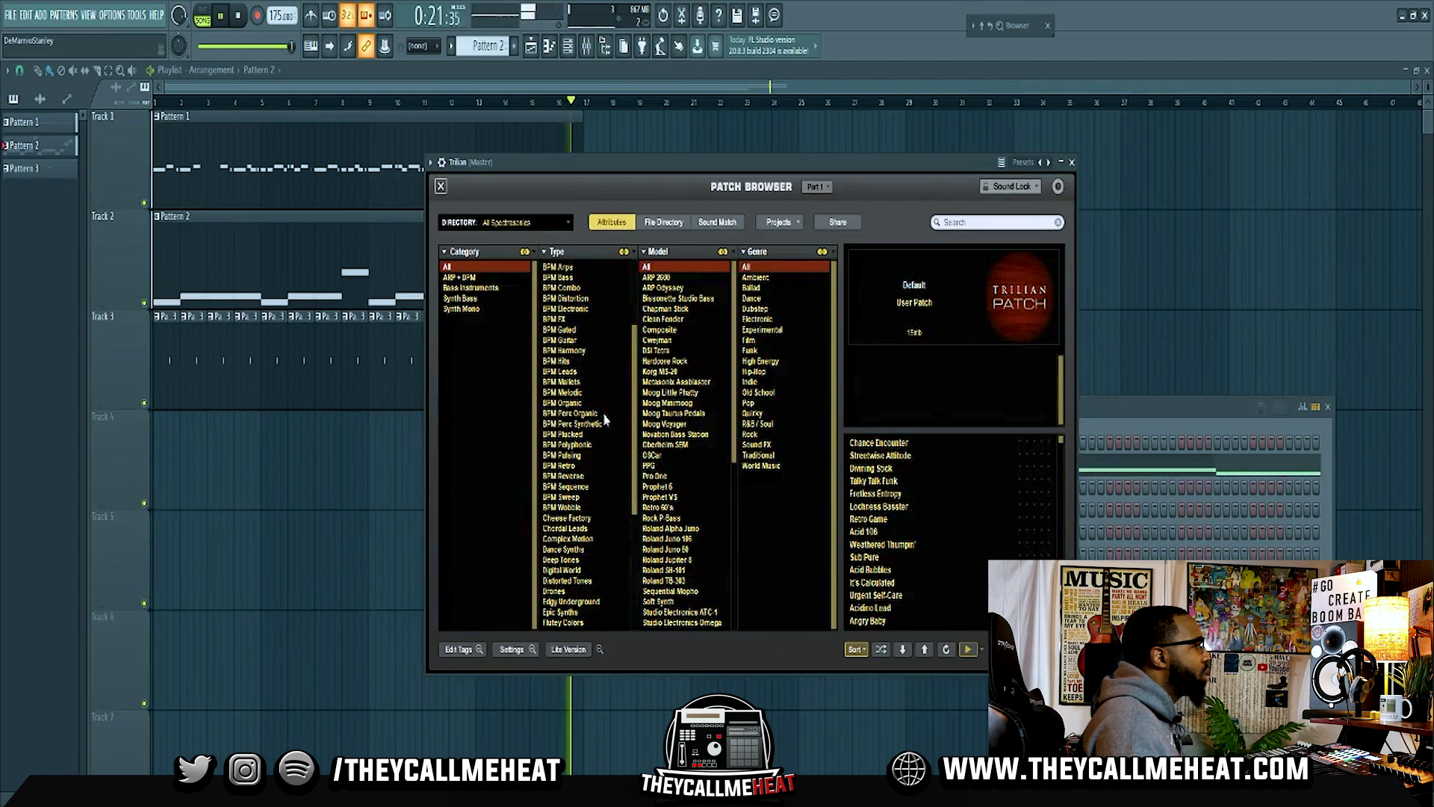
{"action": "scroll", "coordinate": [577, 467], "scroll_direction": "up", "scroll_amount": 7}
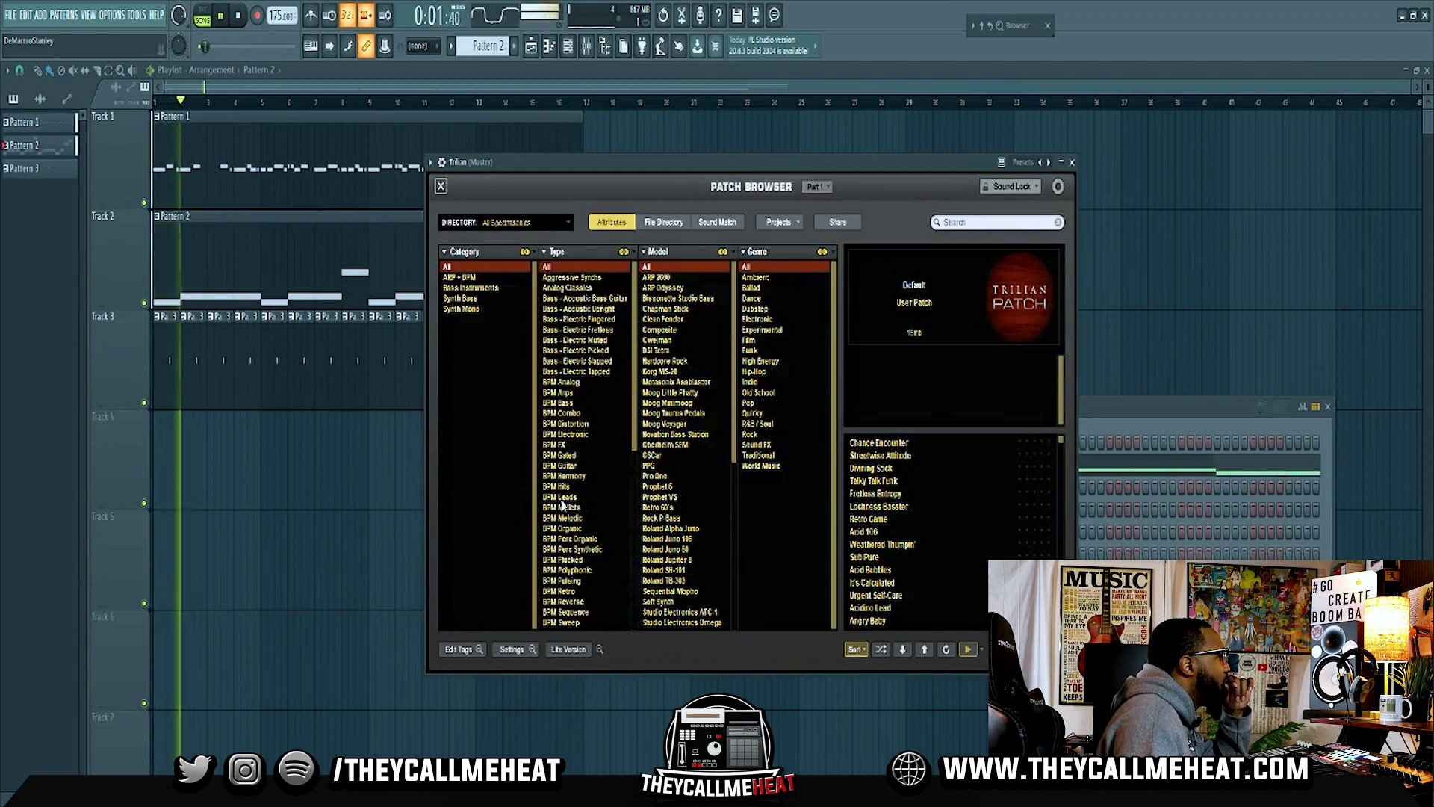
{"action": "left_click", "coordinate": [694, 405]}
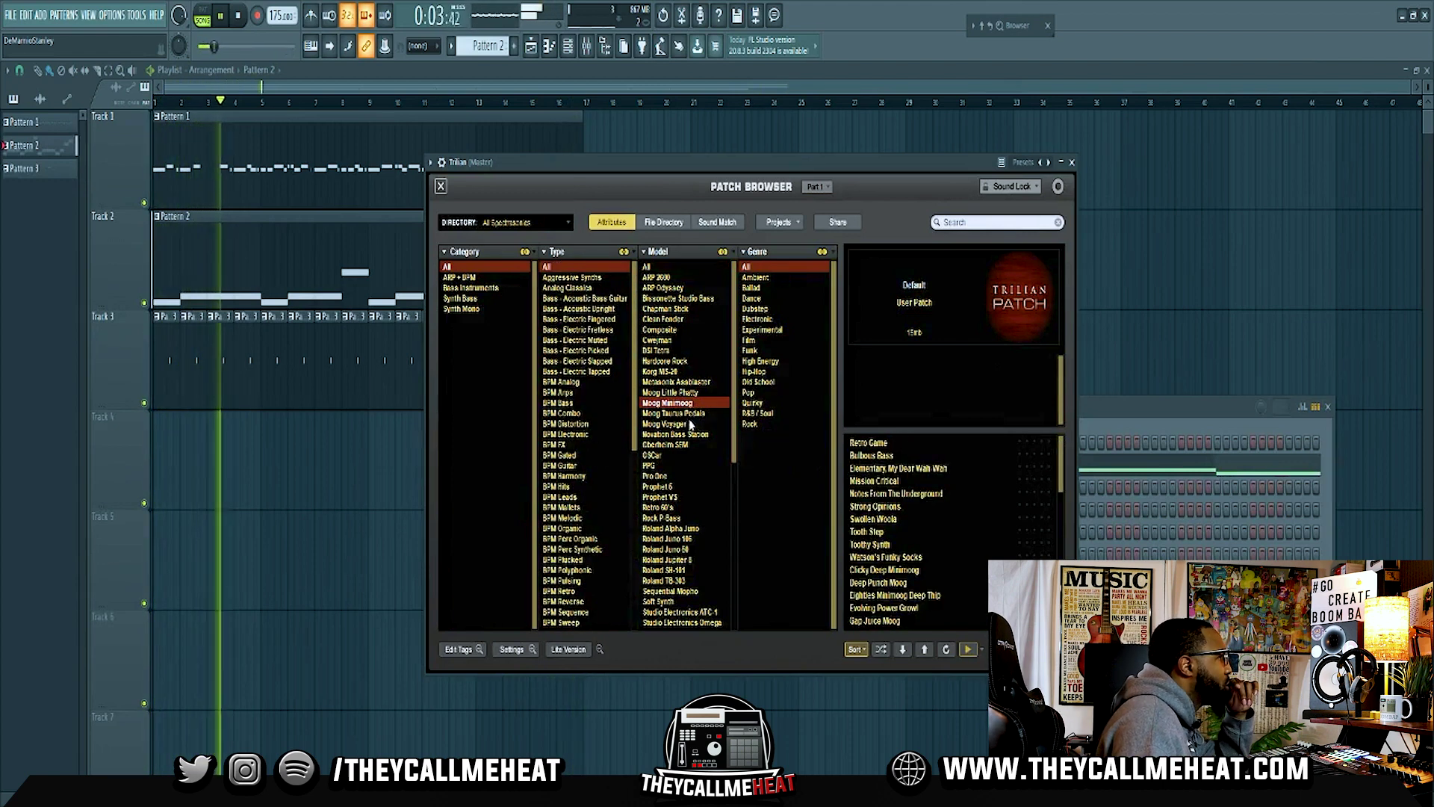
{"action": "left_click", "coordinate": [687, 424]}
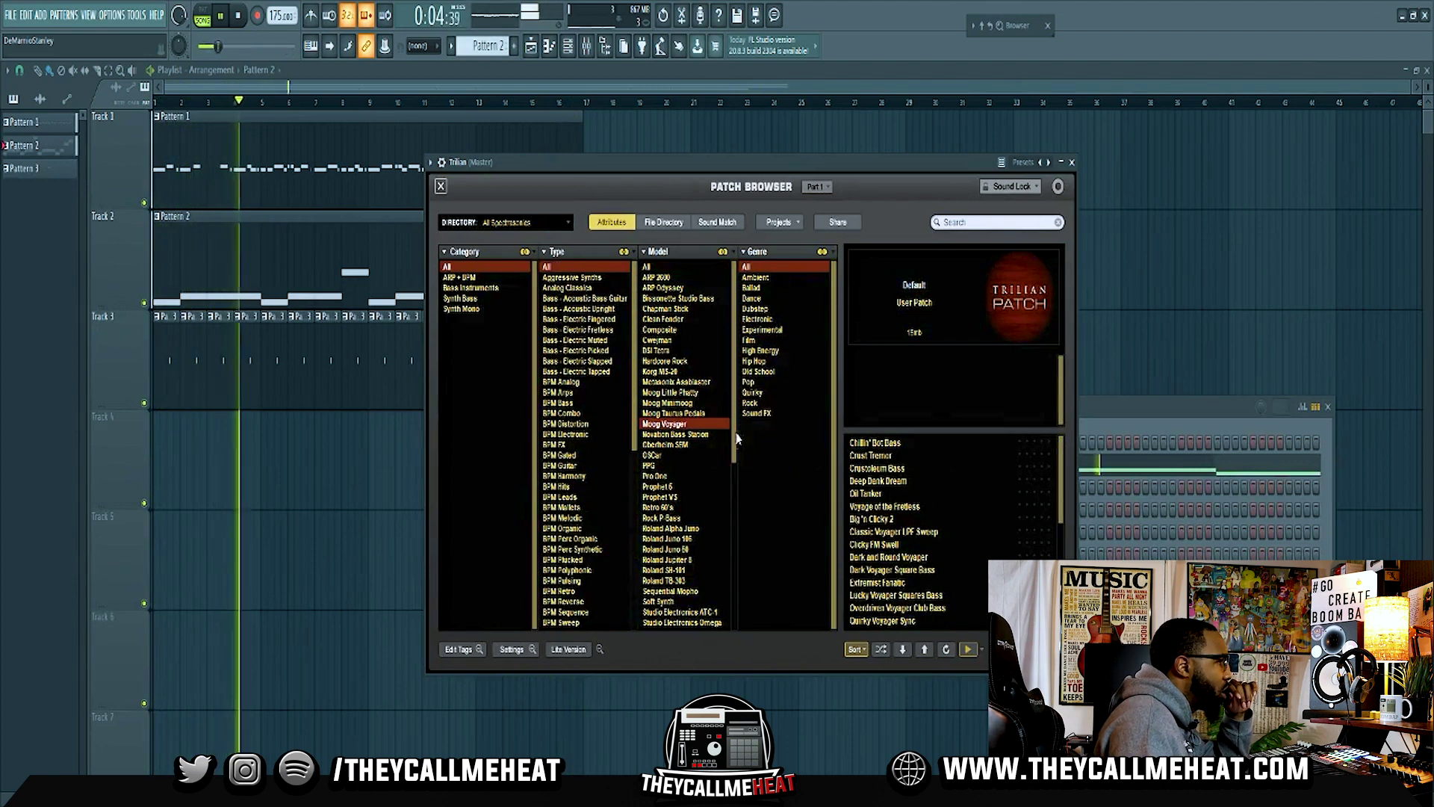
{"action": "left_click", "coordinate": [880, 468]}
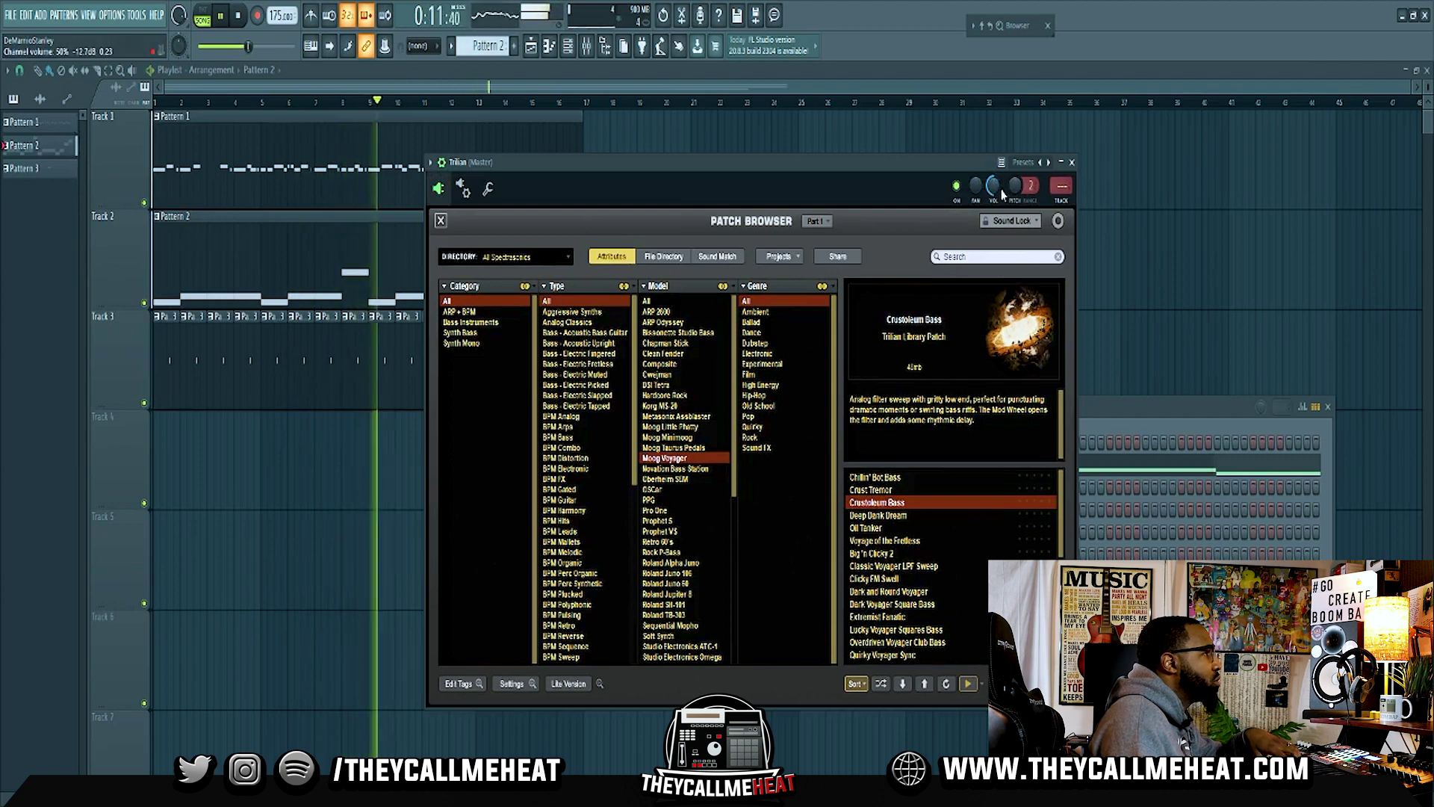
{"action": "left_click", "coordinate": [895, 542]}
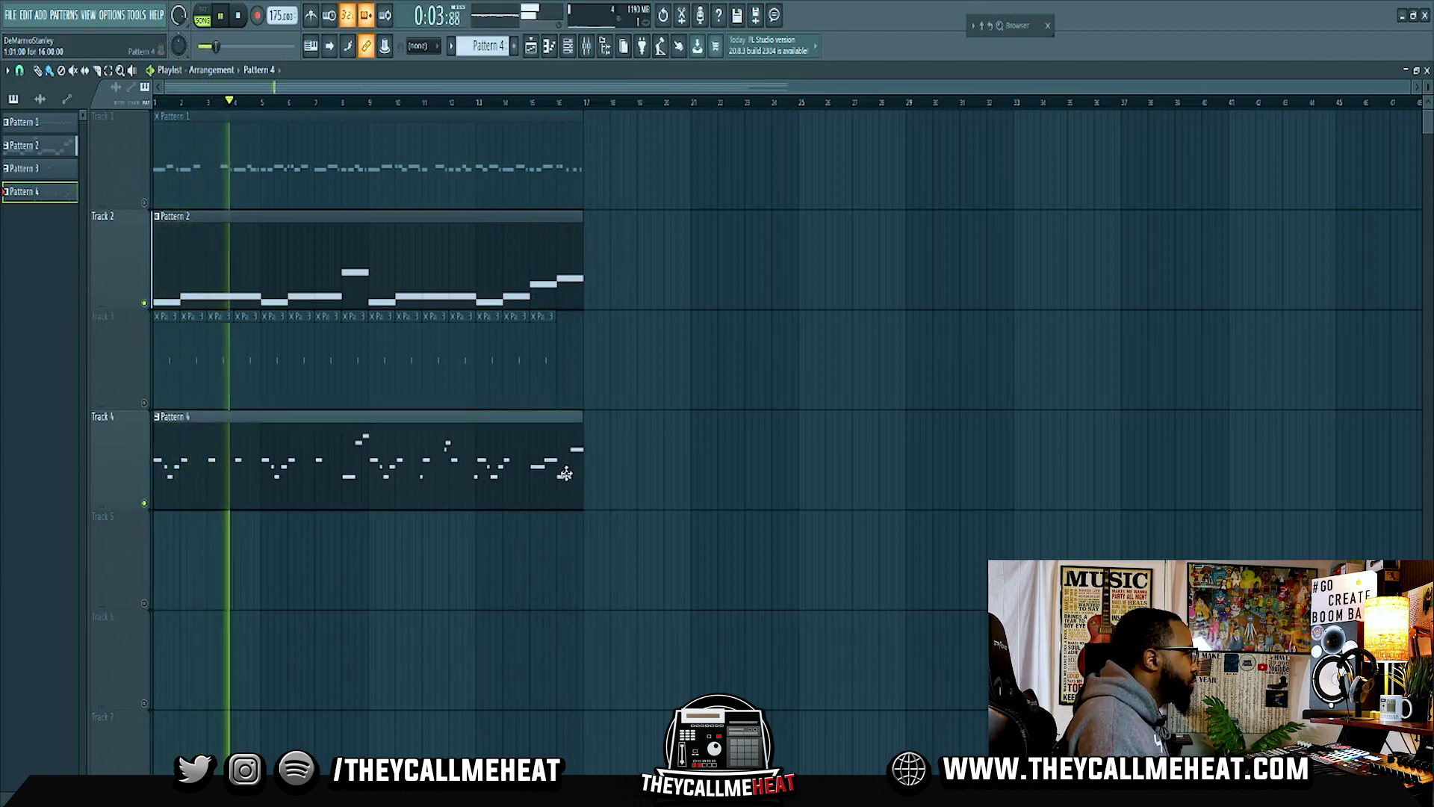
Check the hi-hat notes of Pattern 3 in the piano roll and return to the playlist.
{"action": "double_click", "coordinate": [605, 475]}
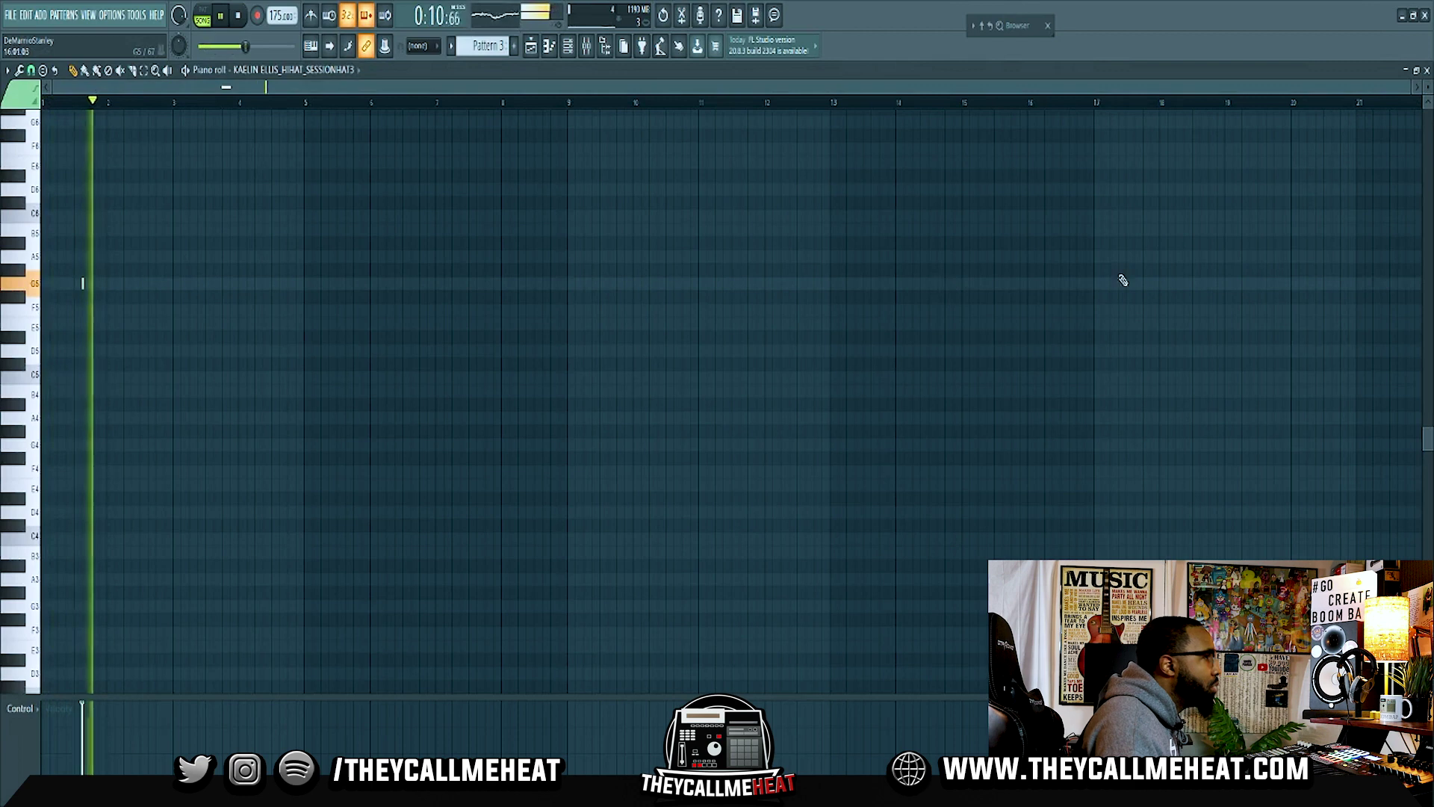
{"action": "left_click", "coordinate": [1427, 71]}
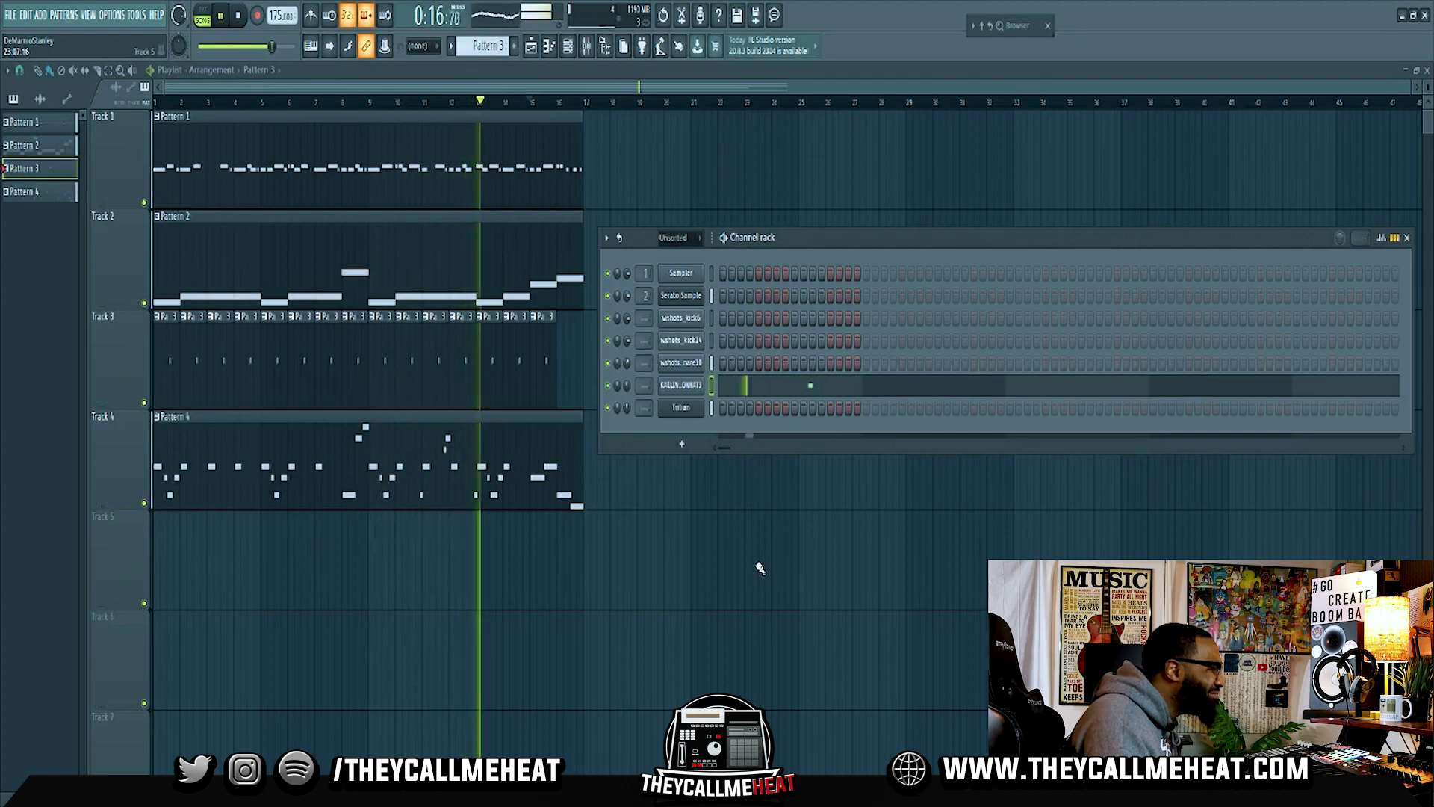
Add Jup-8 V3 as a new channel with the Wahwah Pad preset and assign it to a free mixer track.
{"action": "left_click", "coordinate": [682, 444]}
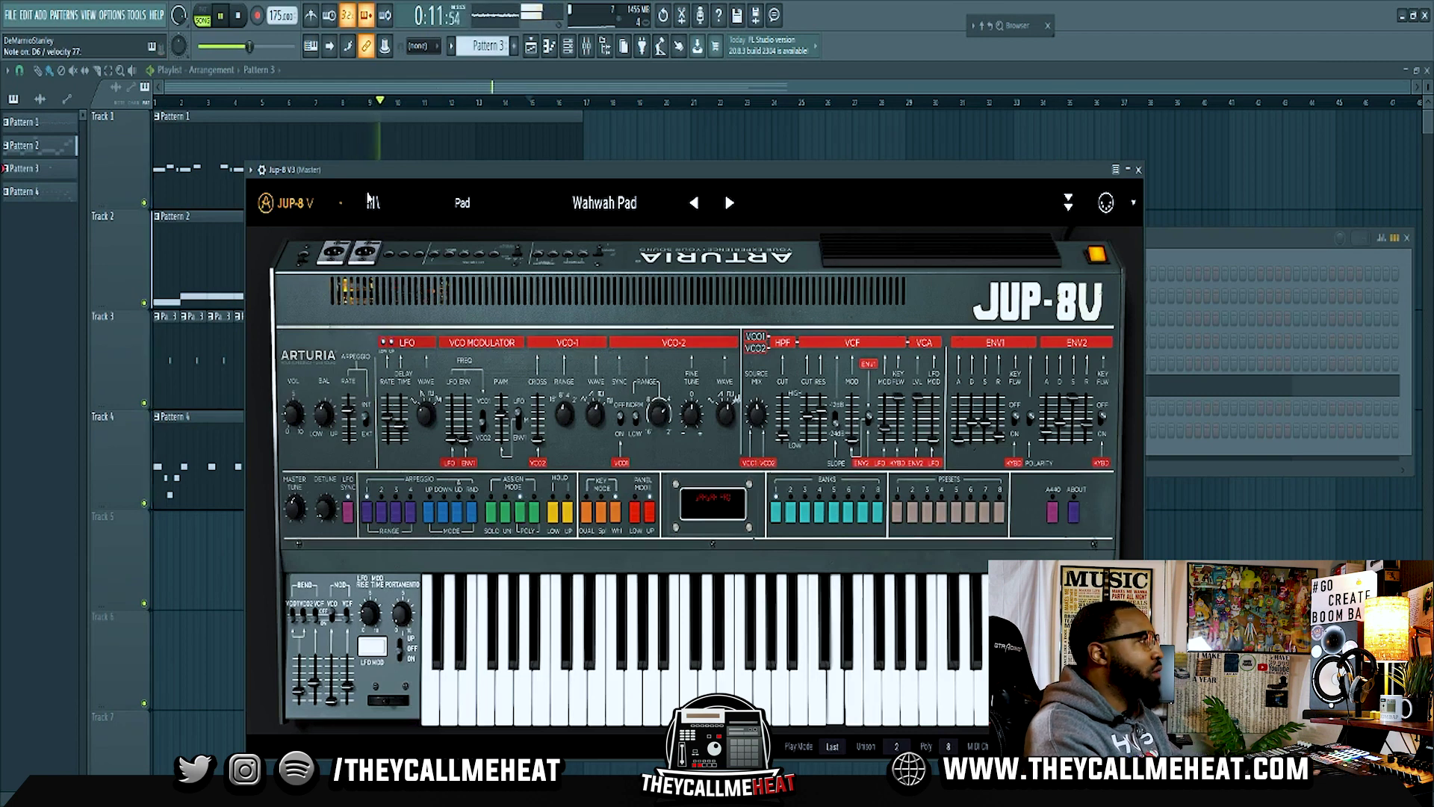
{"action": "left_click", "coordinate": [262, 171]}
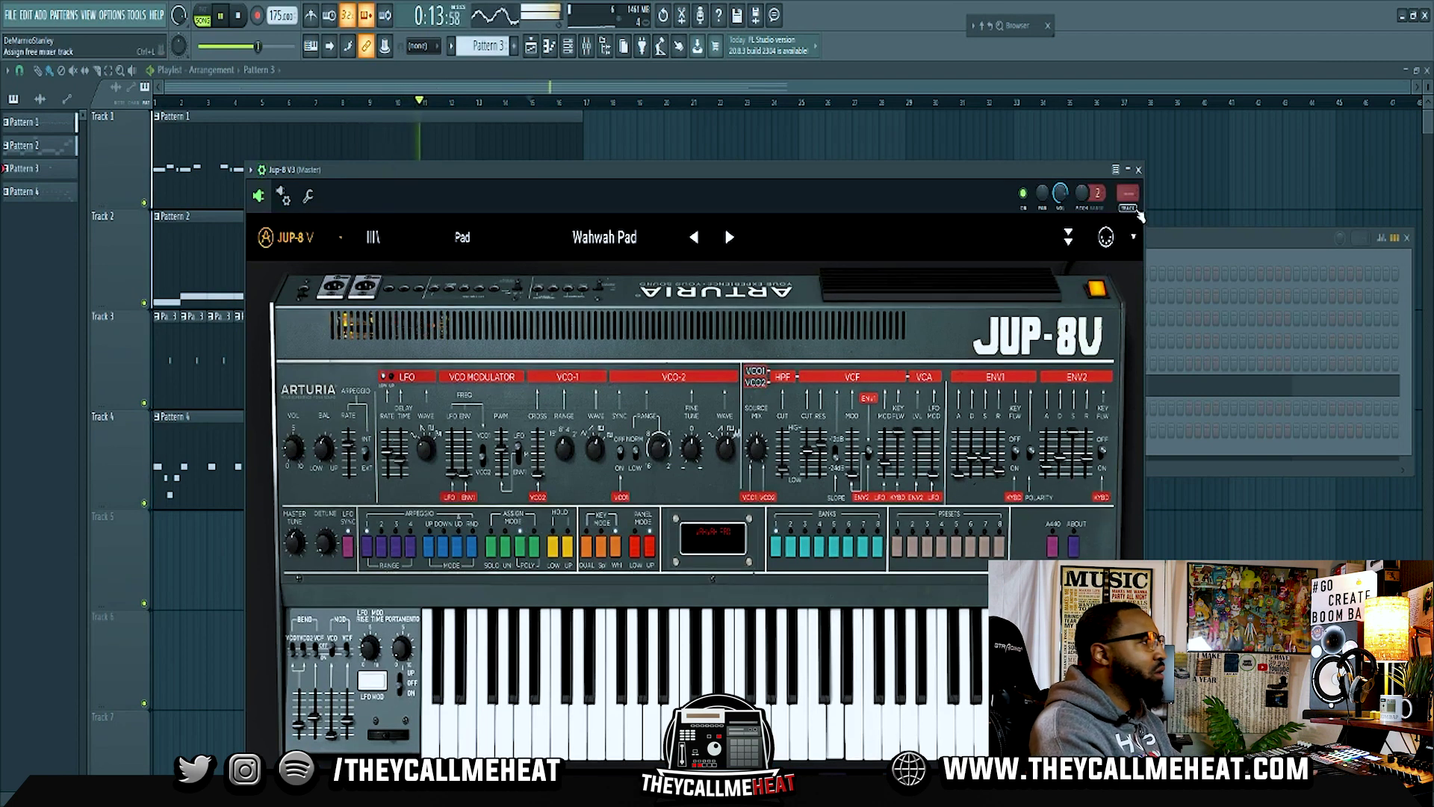
{"action": "key", "text": "ctrl+l"}
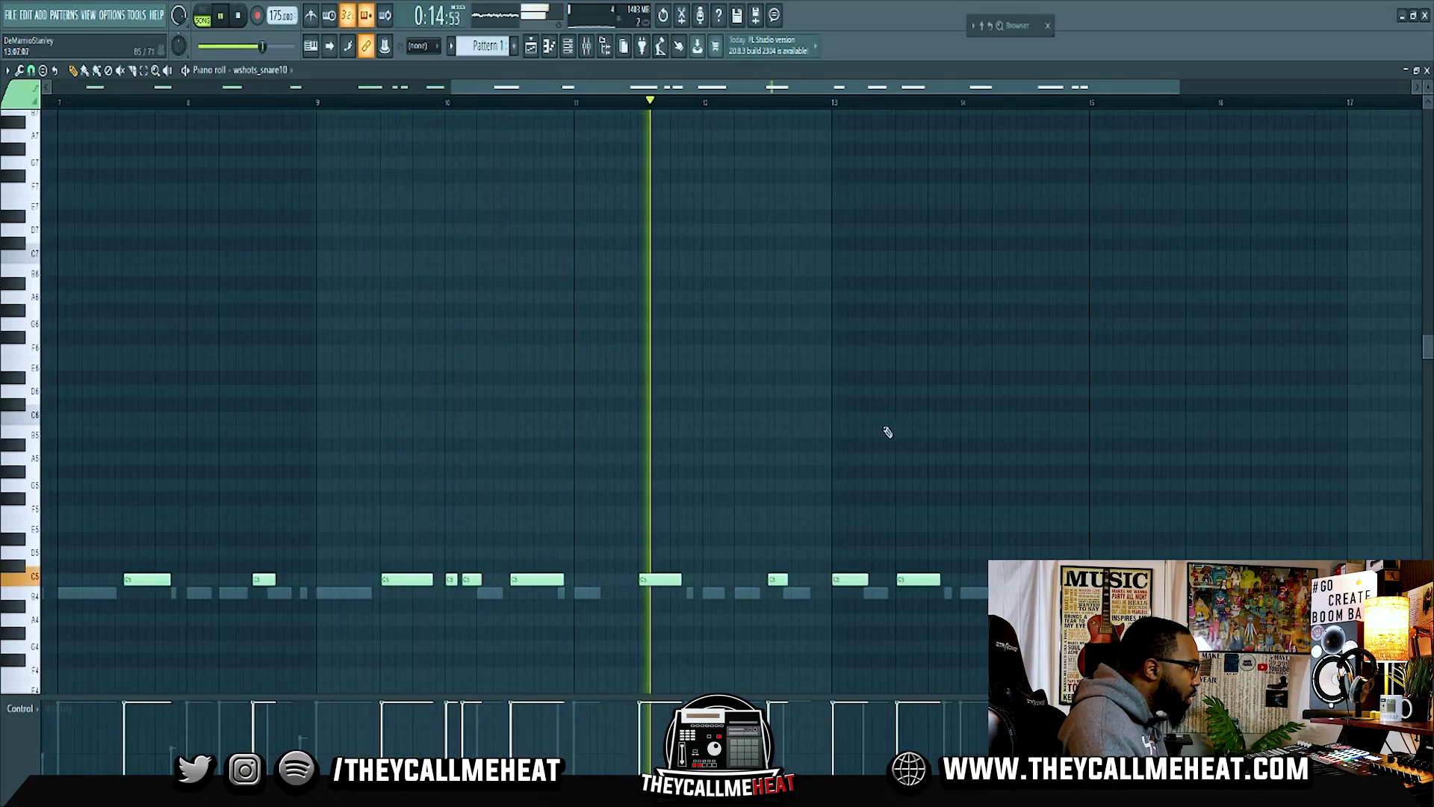
Adjust the short snare note halfway through bar 13 of Pattern 1.
{"action": "scroll", "coordinate": [1005, 455], "scroll_direction": "down", "scroll_amount": 3}
{"action": "scroll", "coordinate": [1159, 493], "scroll_direction": "up", "scroll_amount": 5}
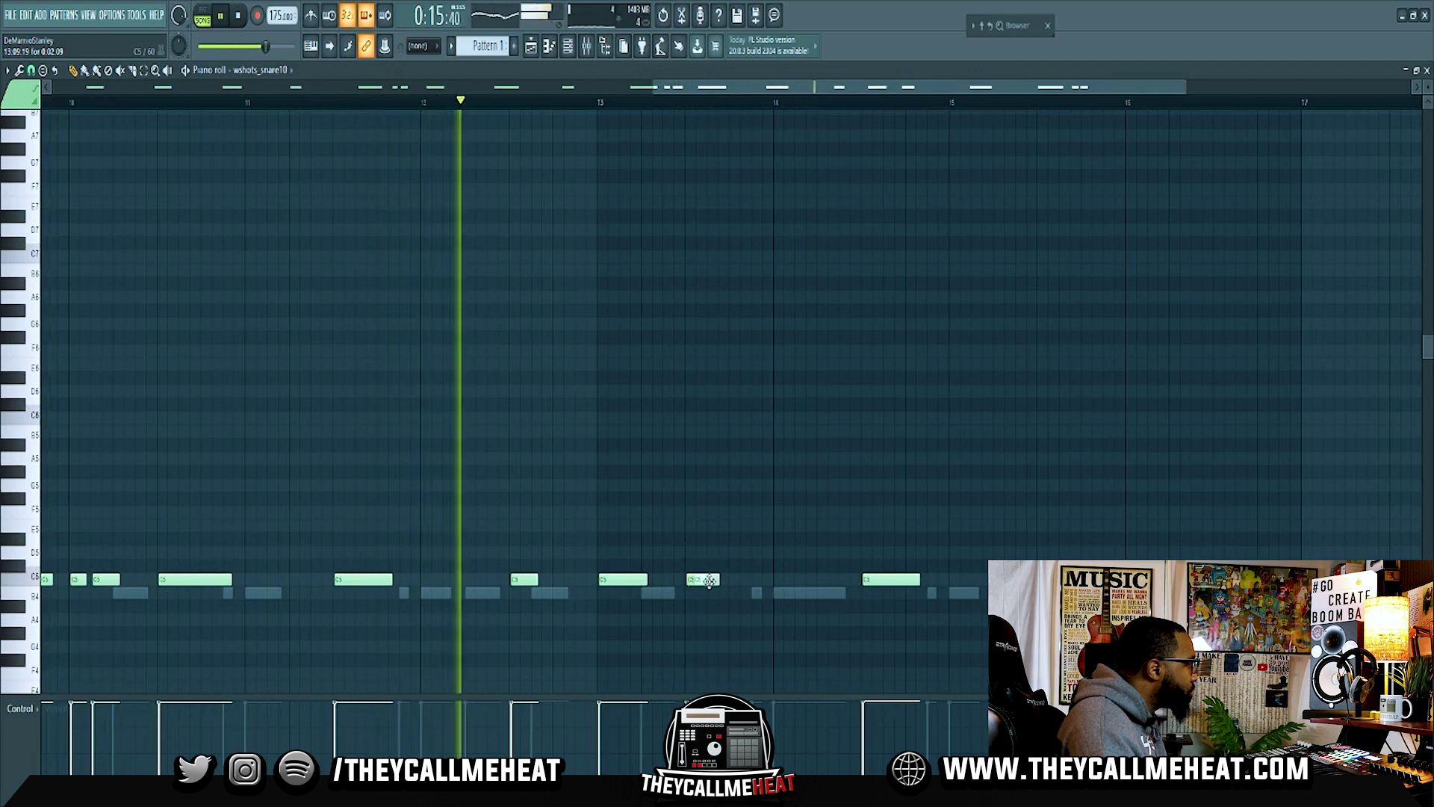
{"action": "left_click_drag", "start_coordinate": [722, 597], "coordinate": [719, 576]}
{"action": "key", "text": "space"}
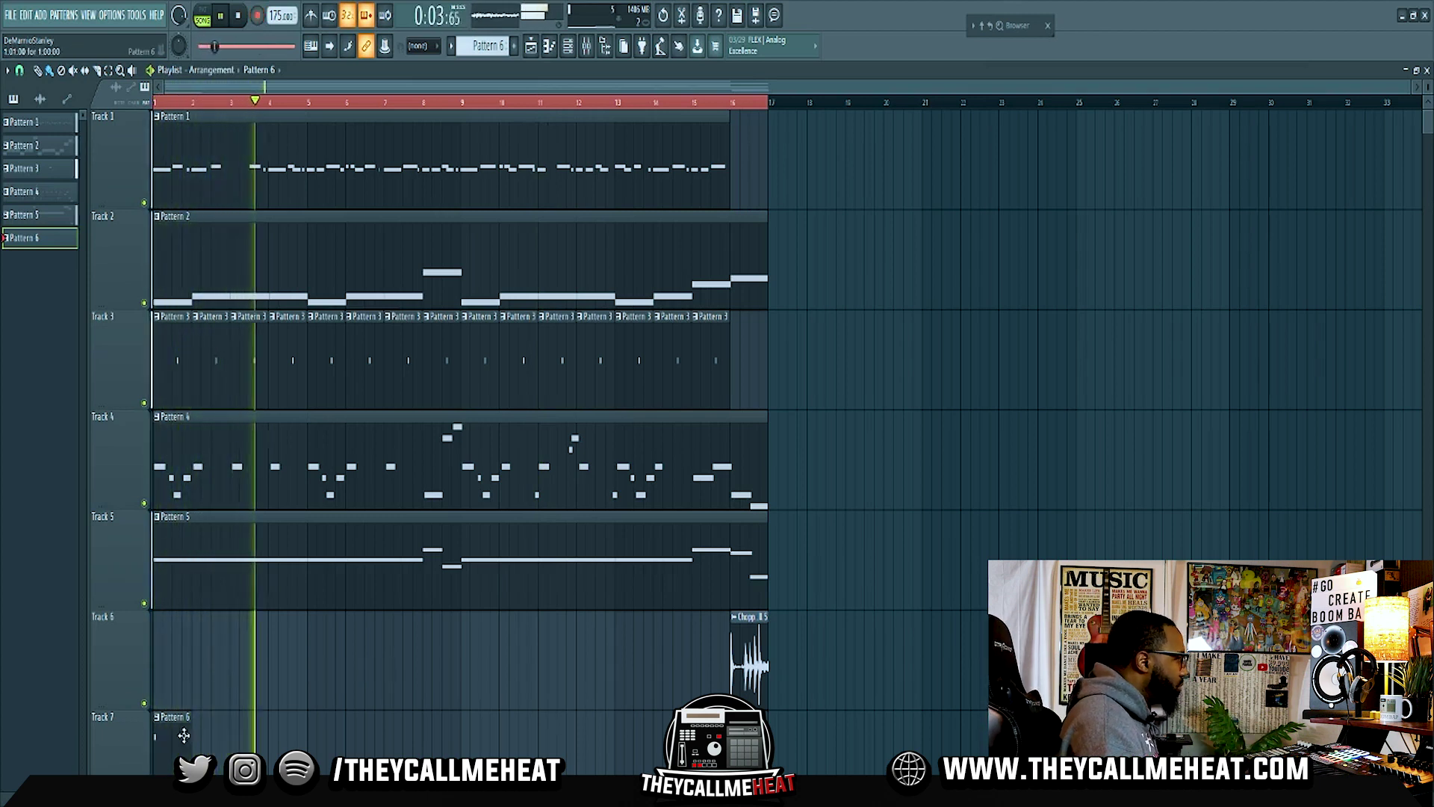
Adjust the playlist snap and place a second Pattern 6 clip on Track 7 at bar 9.
{"action": "left_click", "coordinate": [494, 738]}
{"action": "right_click", "coordinate": [493, 737]}
{"action": "left_click", "coordinate": [19, 70]}
{"action": "left_click", "coordinate": [28, 112]}
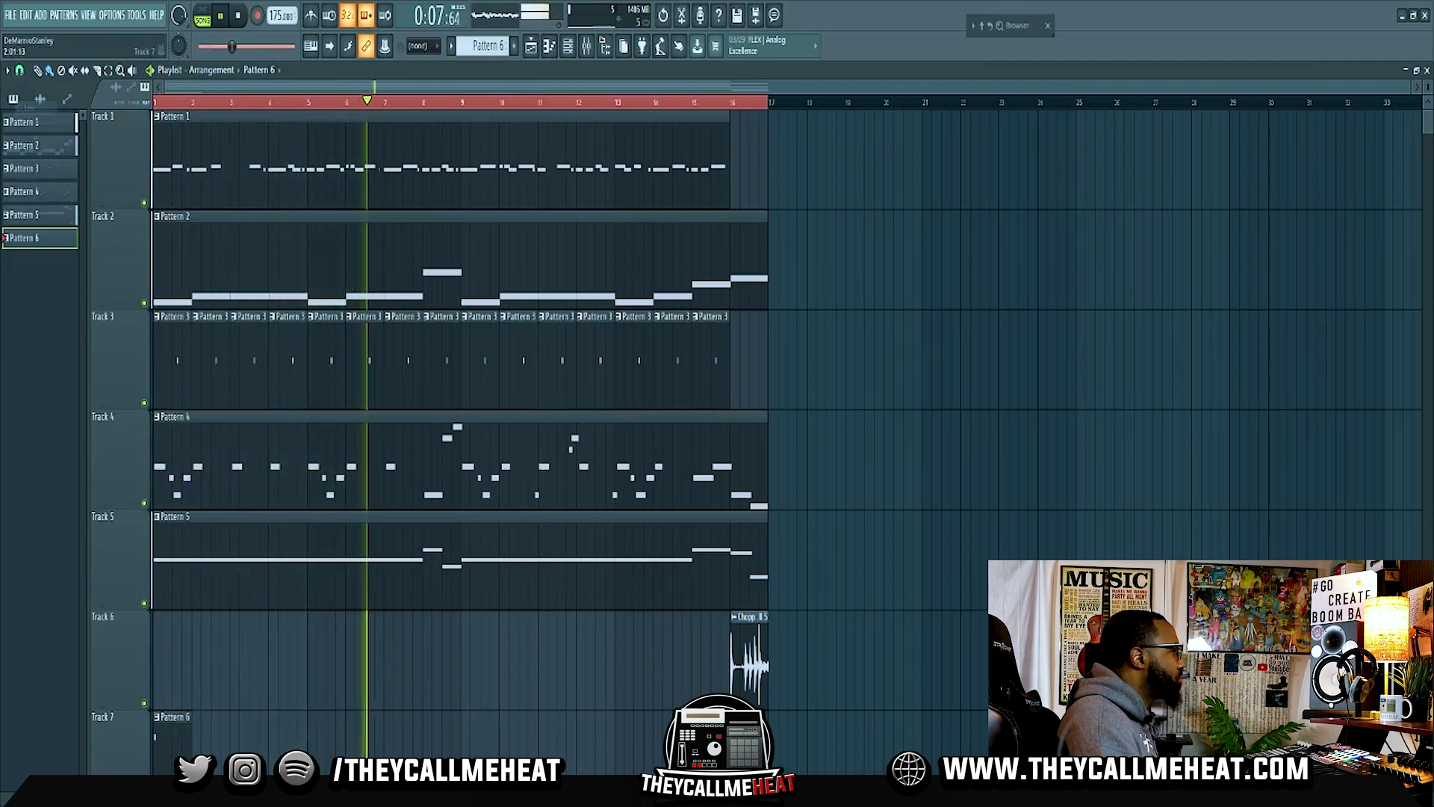
{"action": "left_click", "coordinate": [489, 743]}
Check the crash note of Pattern 6 in the piano roll and return to the playlist.
{"action": "double_click", "coordinate": [489, 747]}
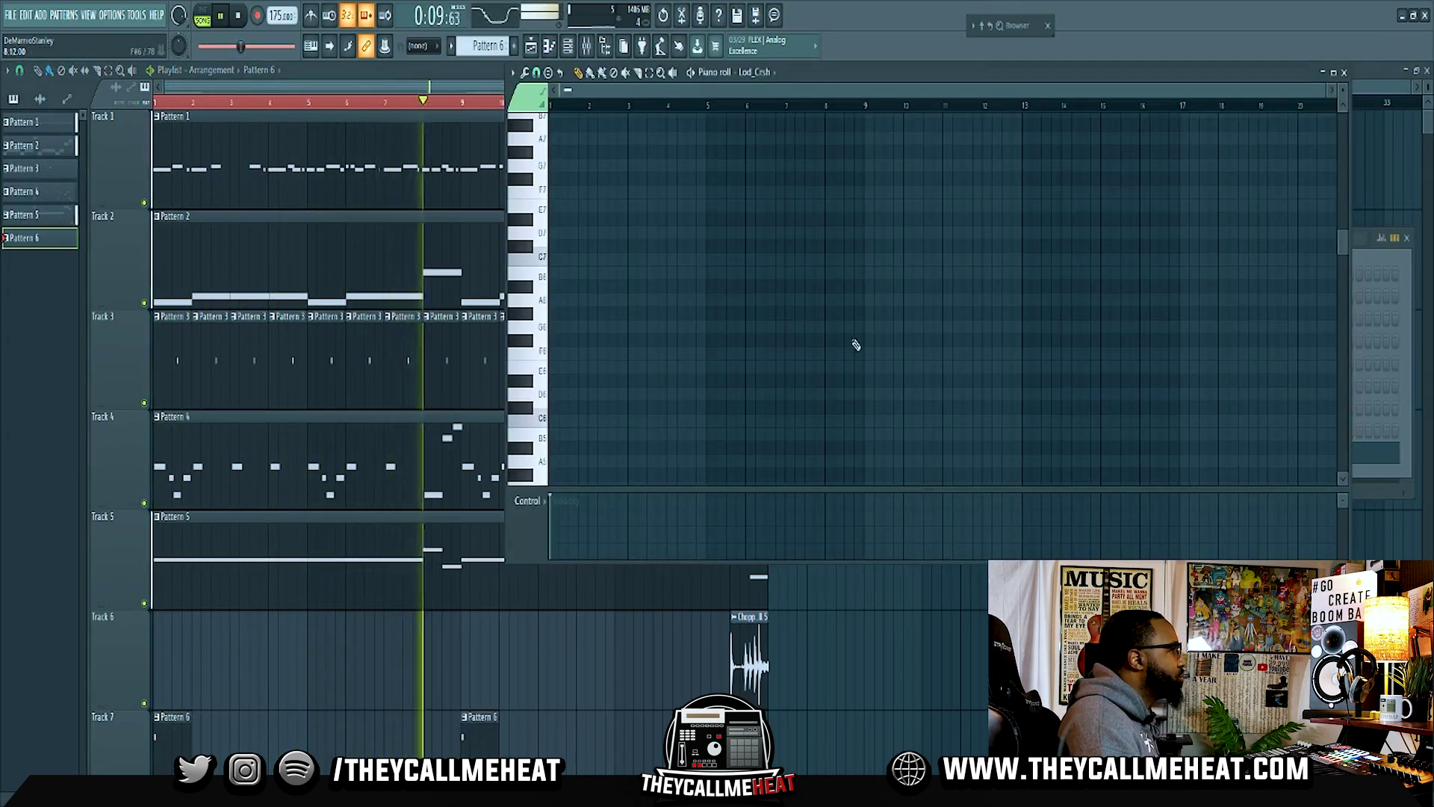
{"action": "scroll", "coordinate": [715, 394], "scroll_direction": "down", "scroll_amount": 8}
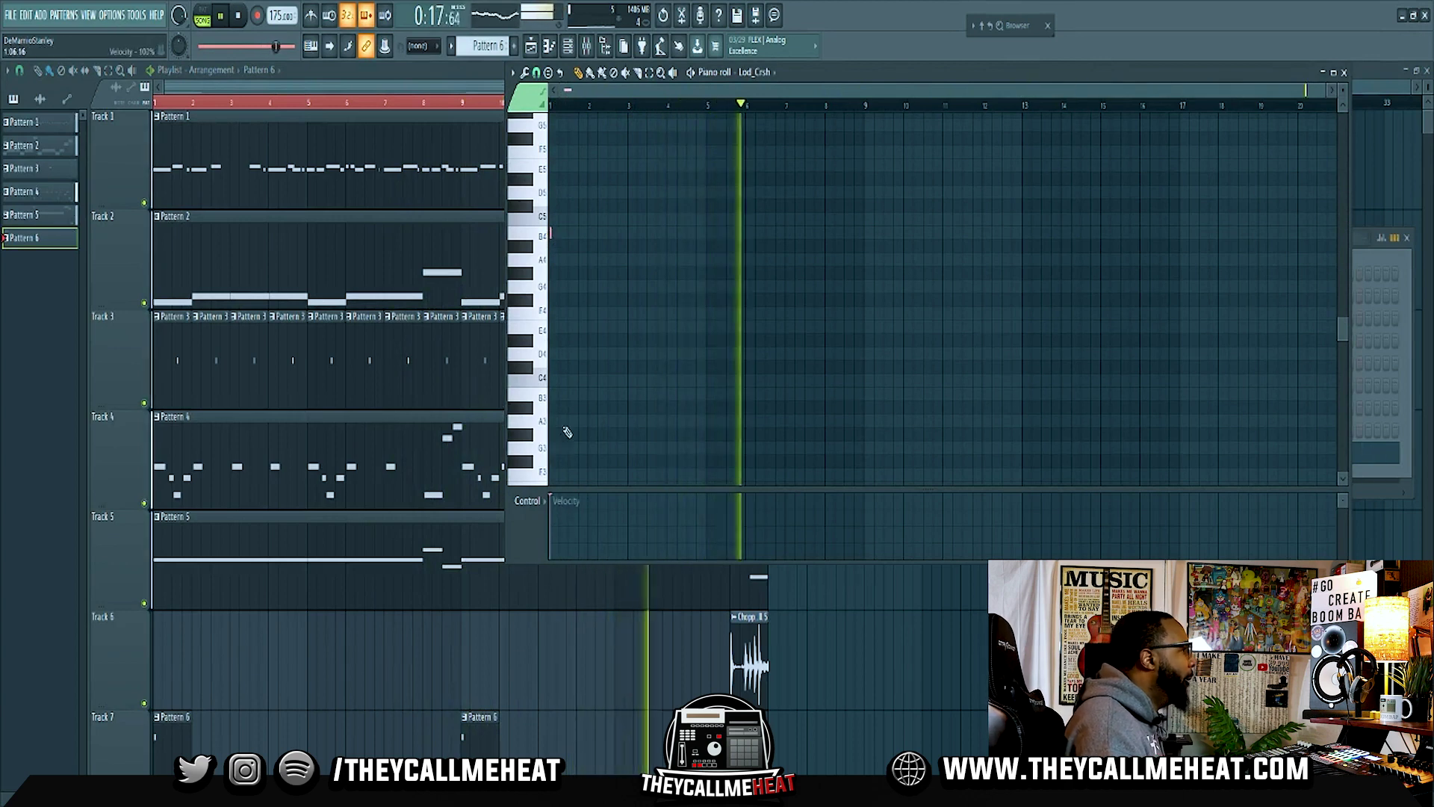
{"action": "left_click", "coordinate": [1344, 73]}
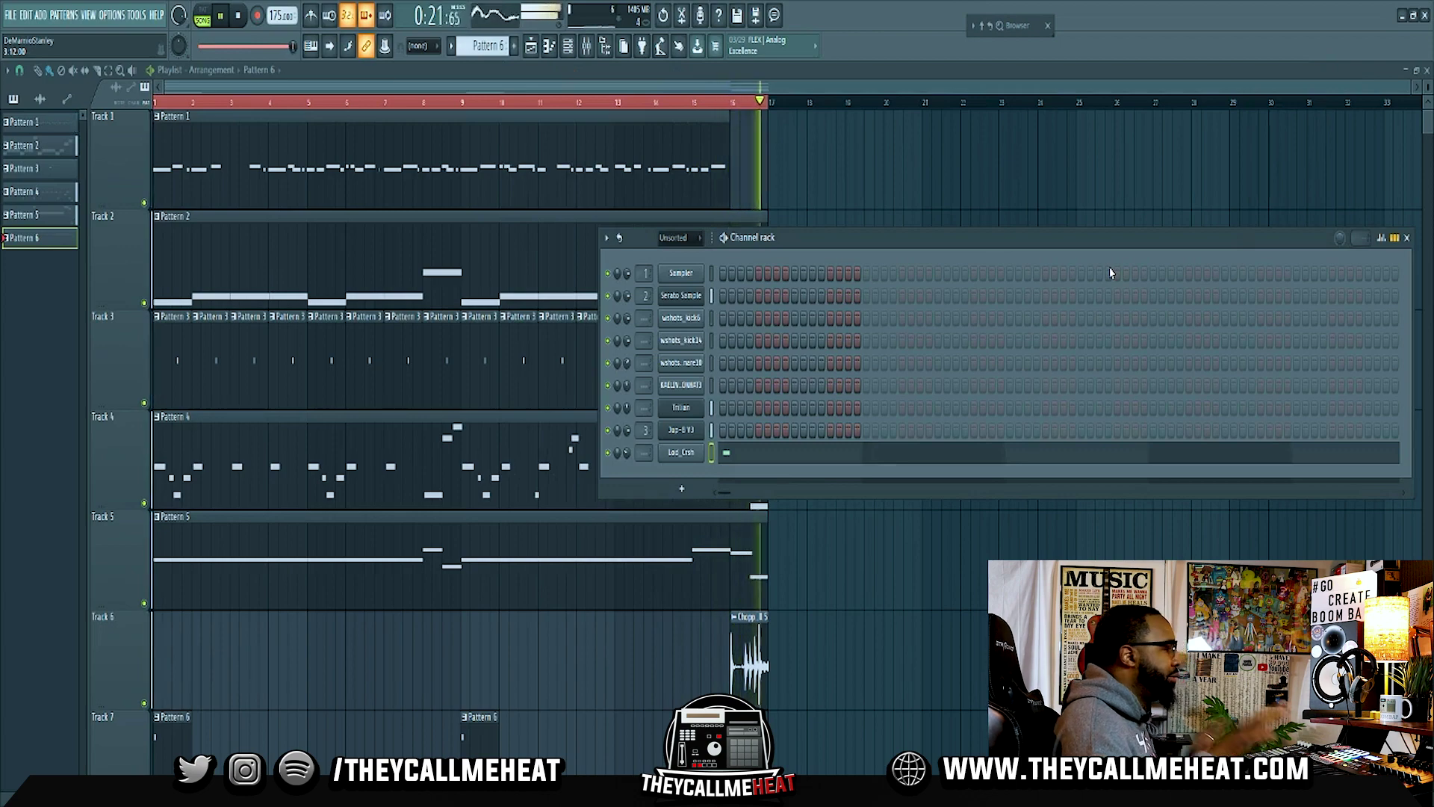
Reset the SoundShifter effect on the Master mixer track with the Full Reset factory preset.
{"action": "key", "text": "F6"}
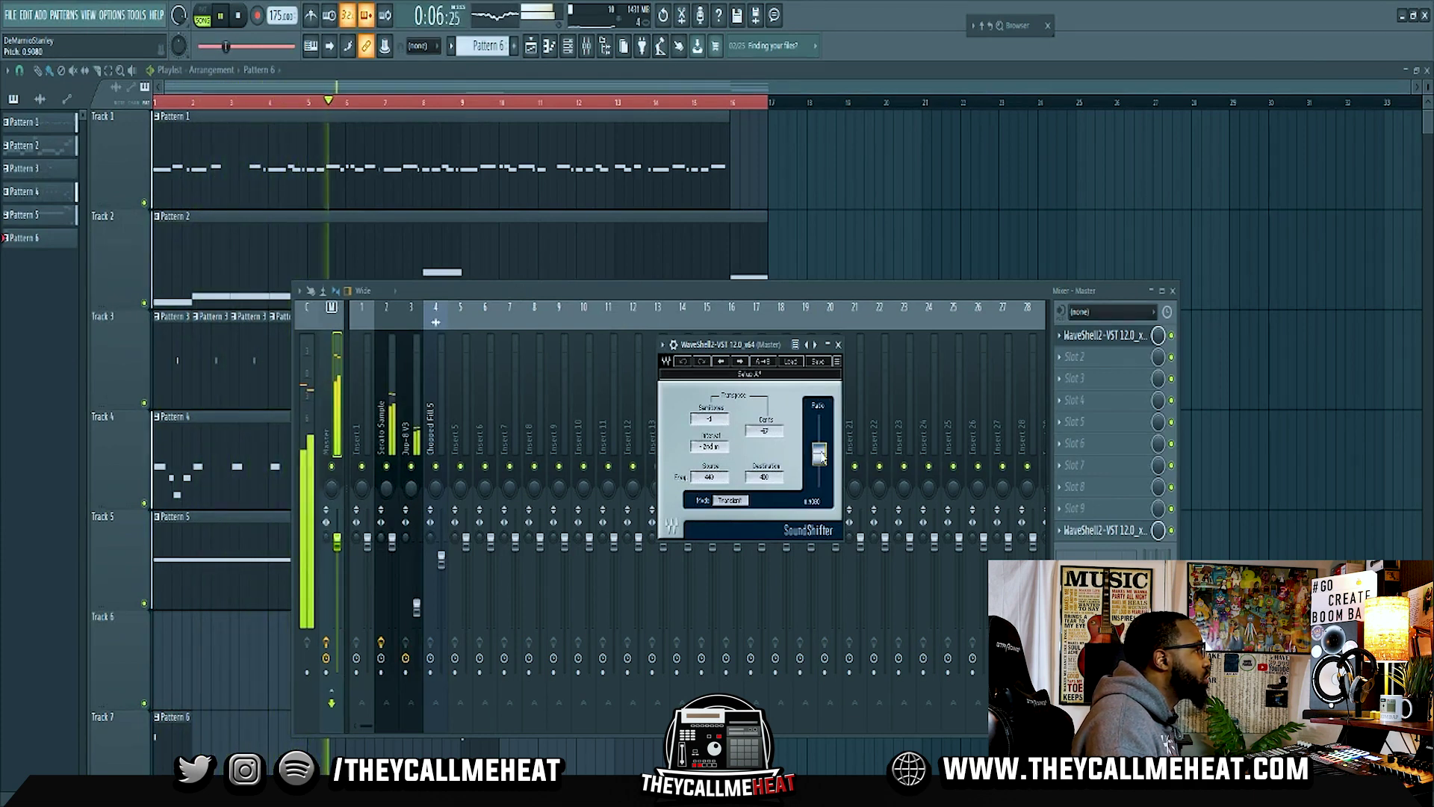
{"action": "left_click", "coordinate": [792, 362]}
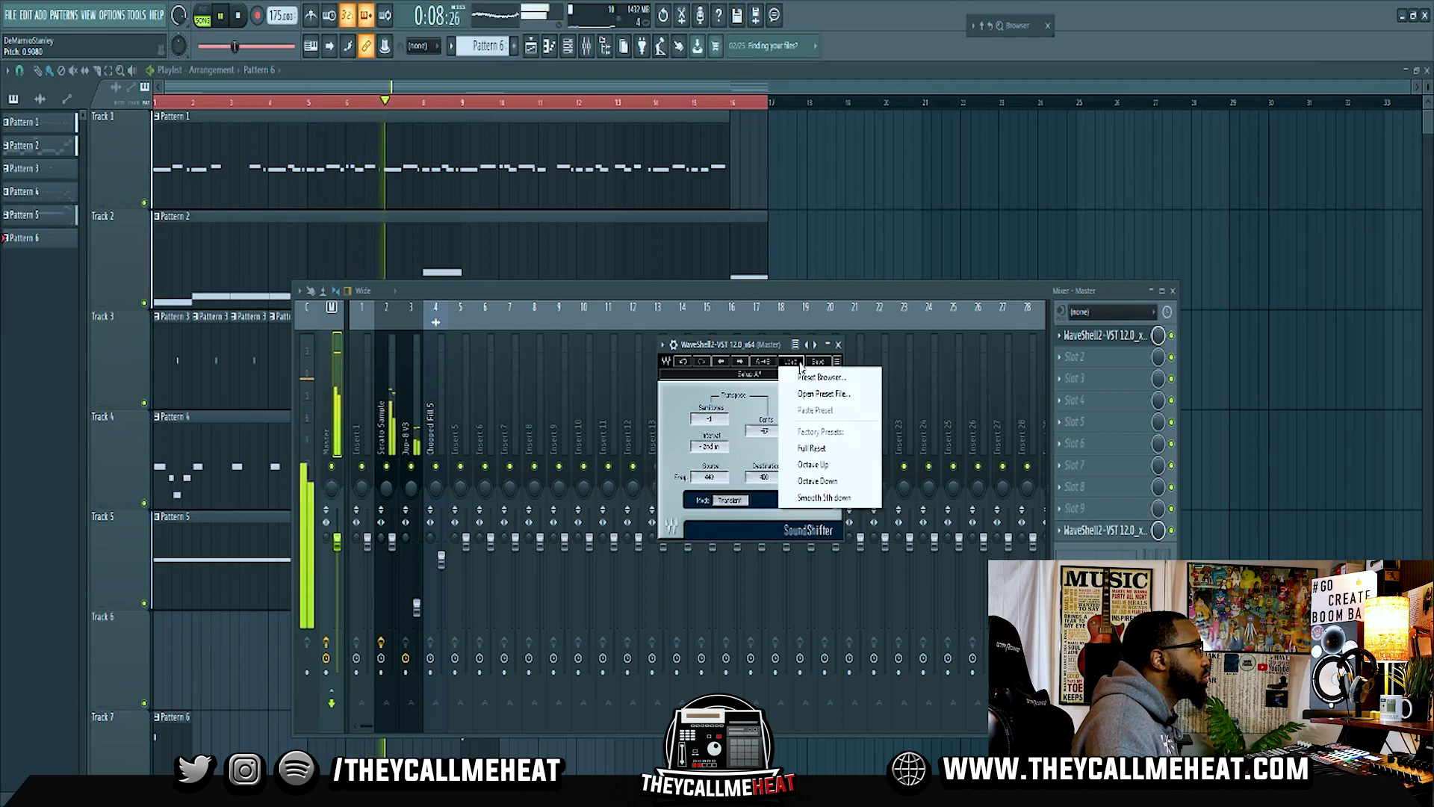
{"action": "left_click", "coordinate": [821, 448]}
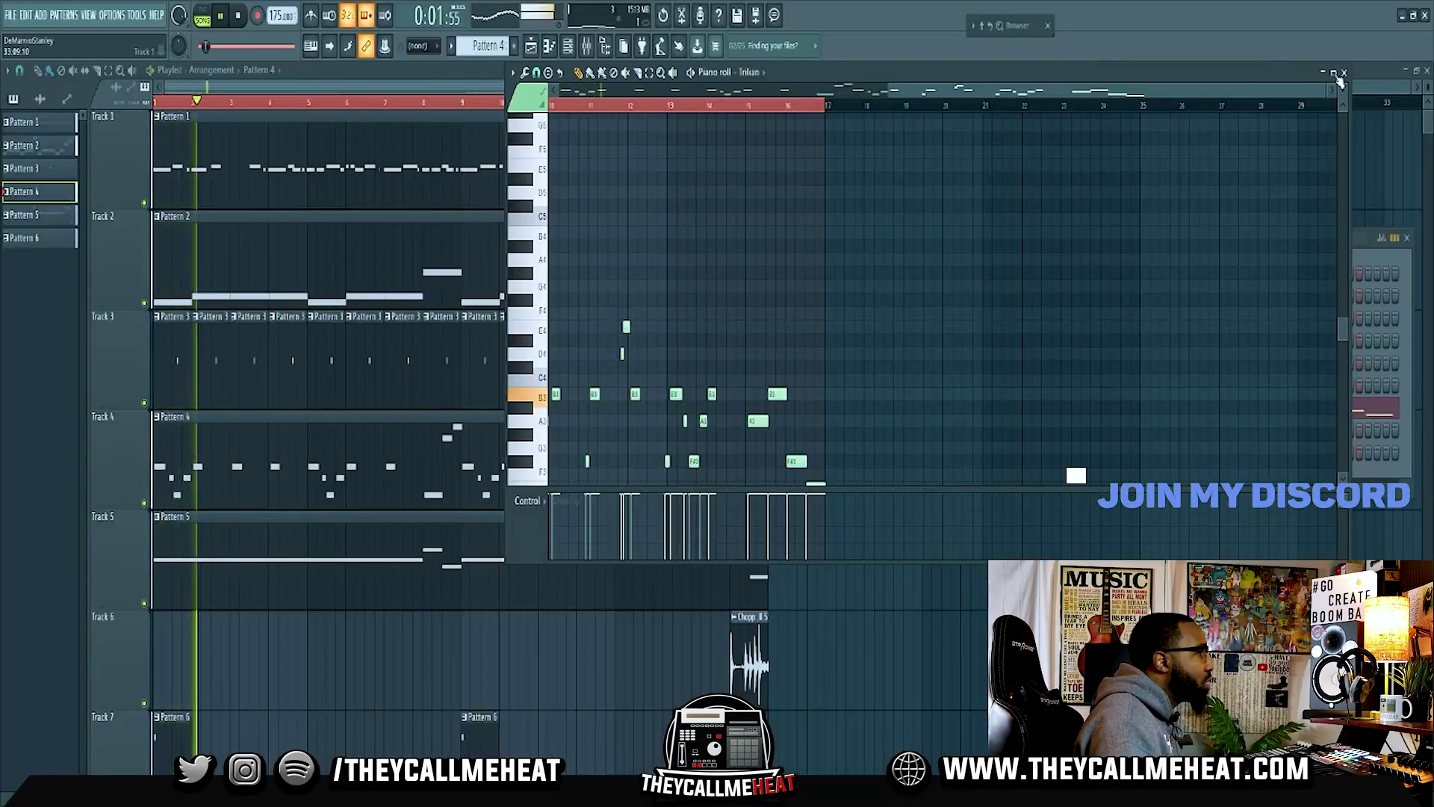
Leave the Trilian piano roll and check the sample settings of the Serato Sample channel.
{"action": "key", "text": "F7"}
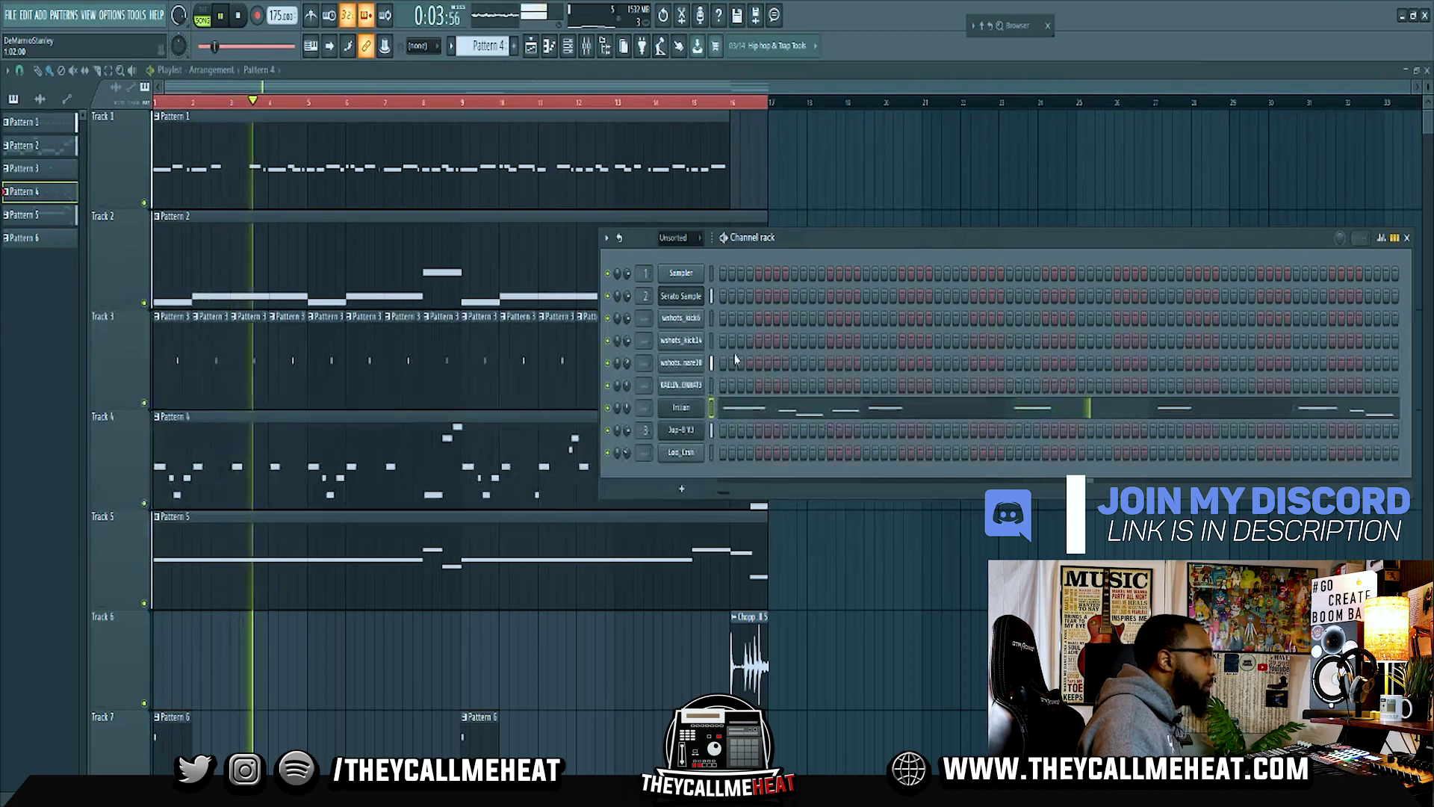
{"action": "left_click", "coordinate": [680, 296]}
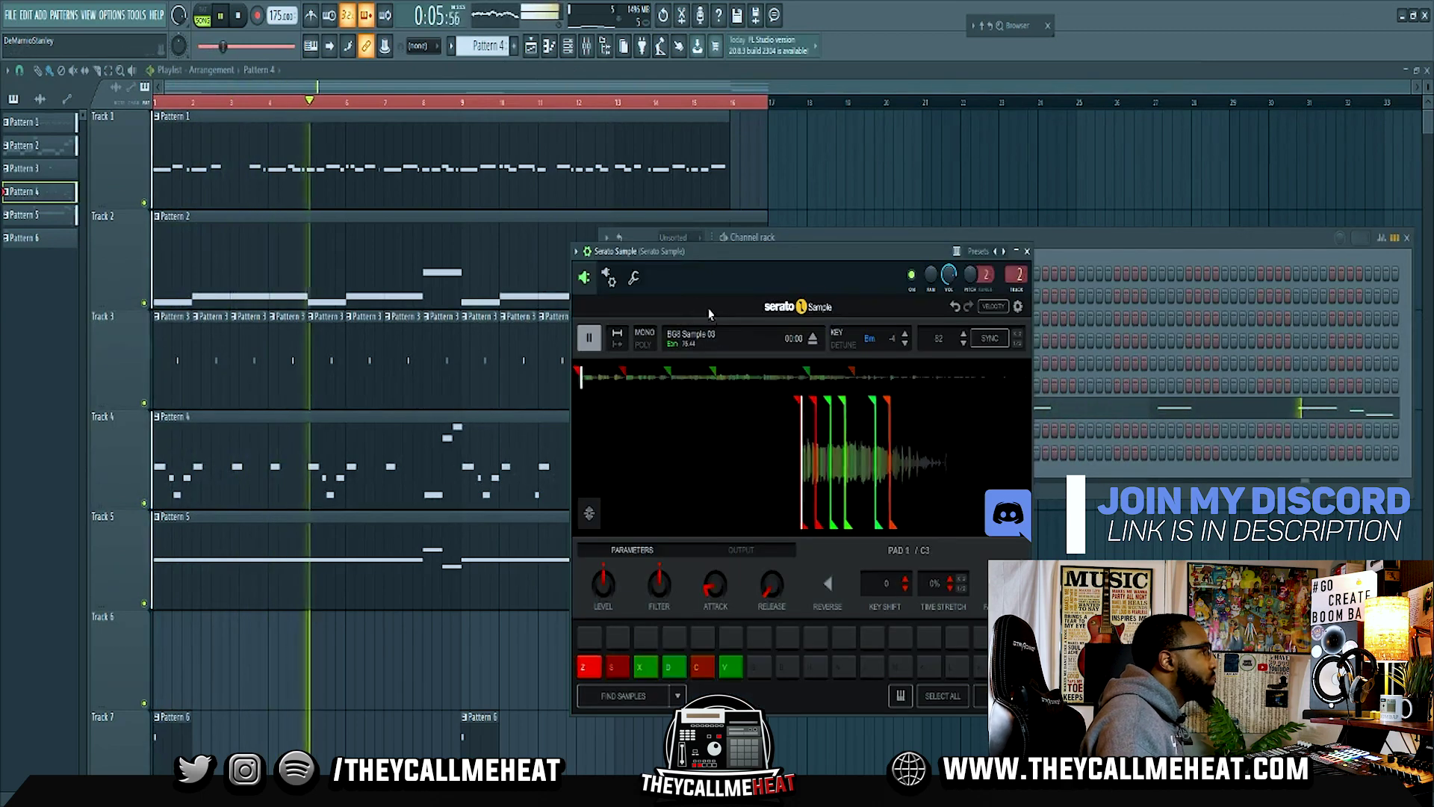
{"action": "key", "text": "Escape"}
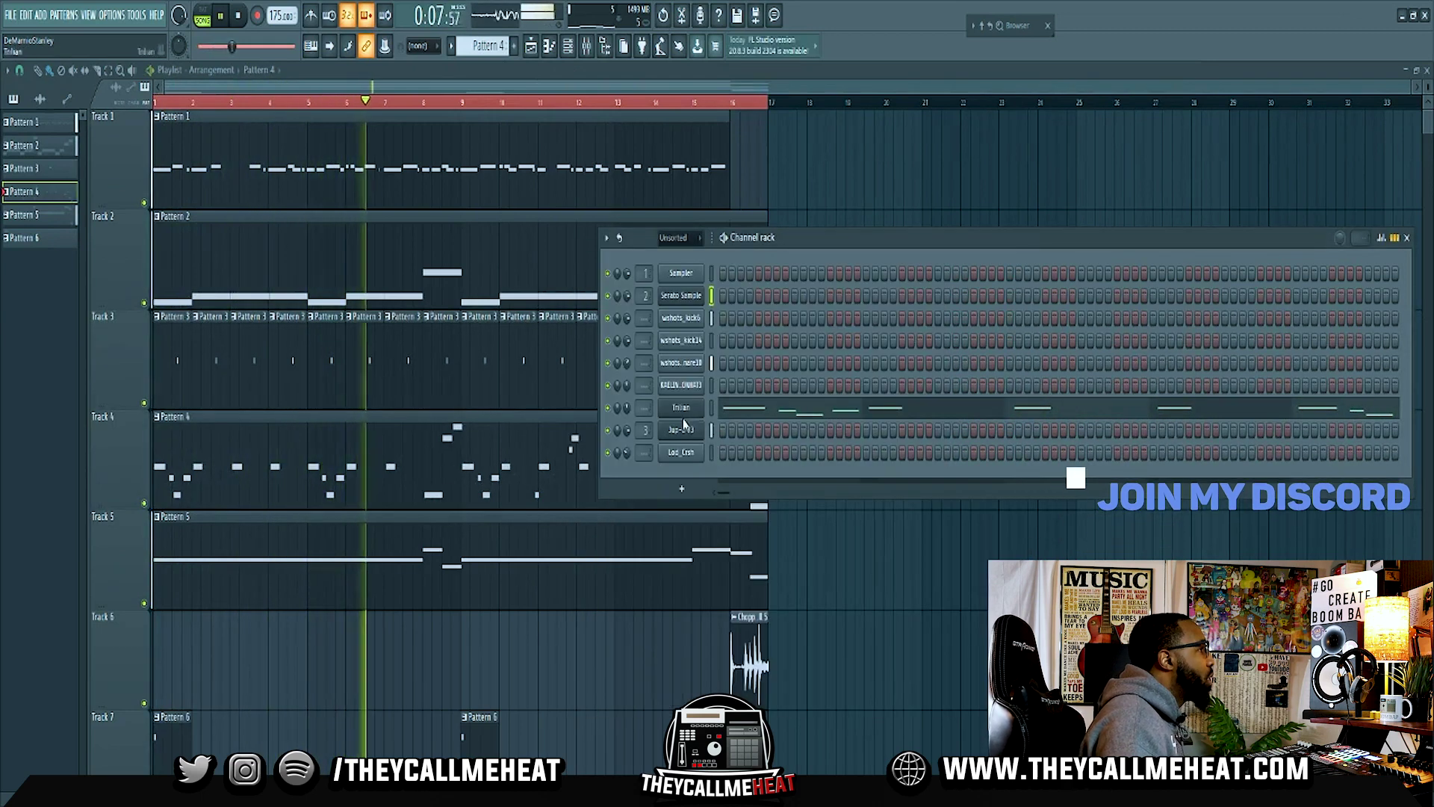
Transpose the Jup-8 V3 notes of Pattern 5 down three semitones and return to the playlist.
{"action": "double_click", "coordinate": [445, 582]}
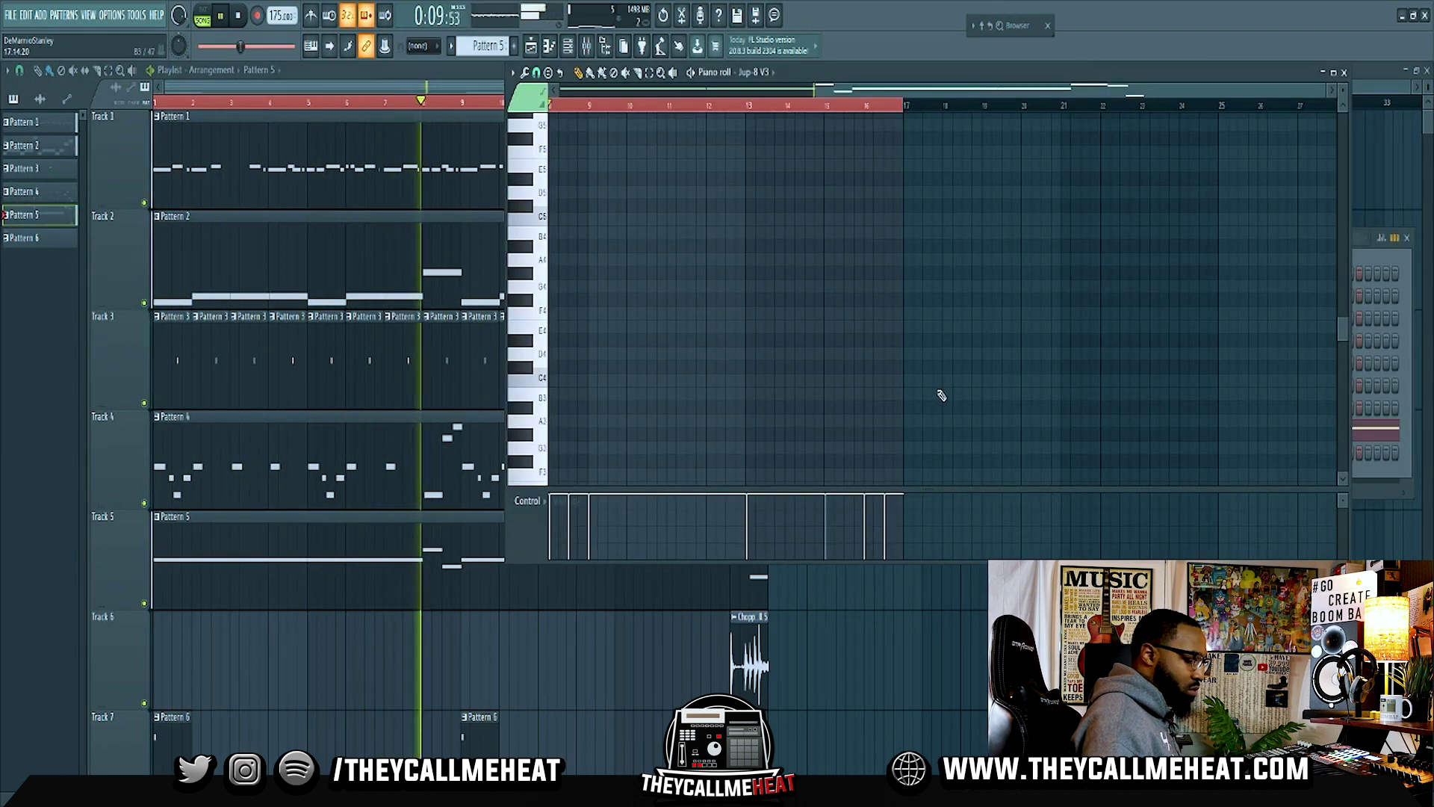
{"action": "key", "text": "shift+Down"}
{"action": "key", "text": "shift+Down"}
{"action": "key", "text": "shift+Down"}
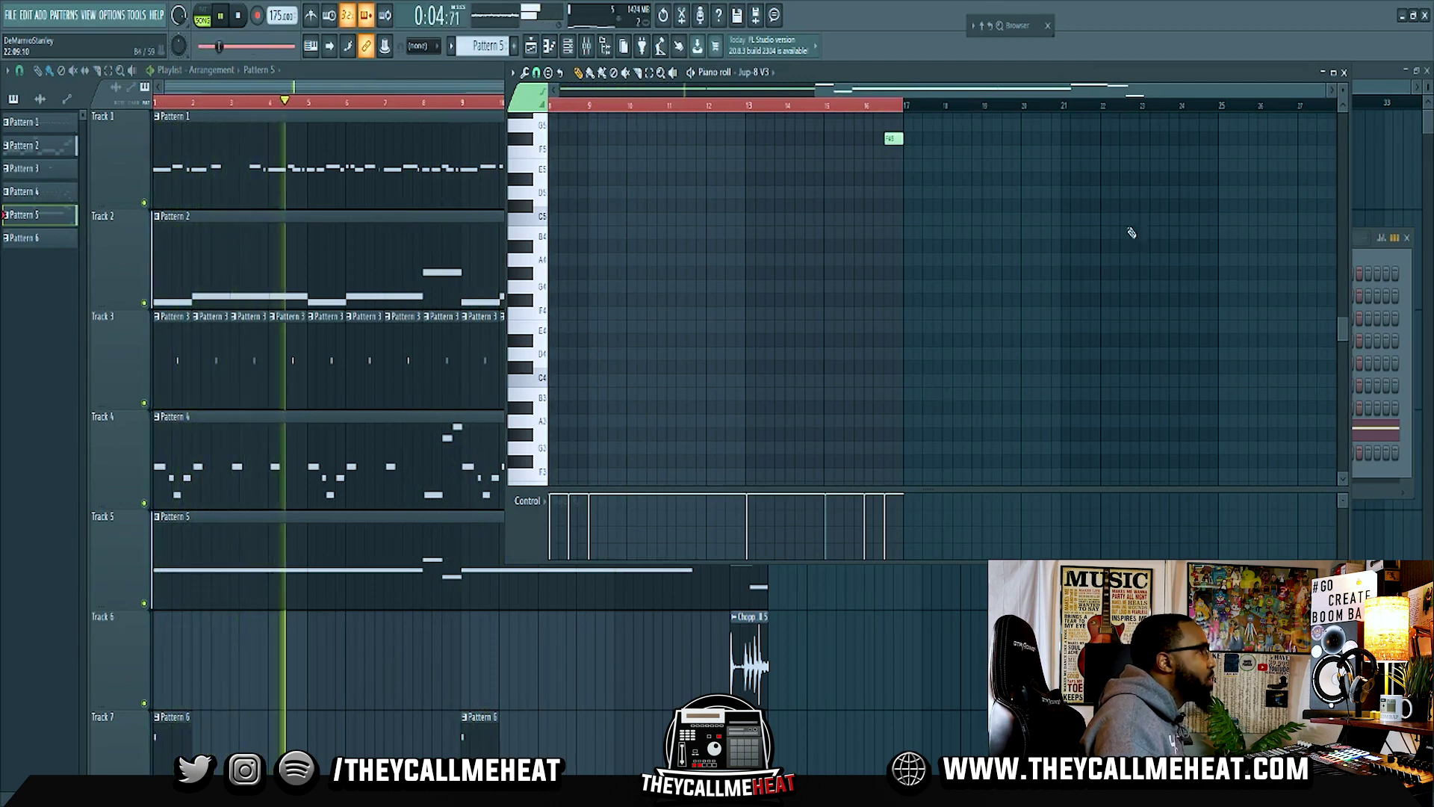
{"action": "left_click", "coordinate": [1345, 73]}
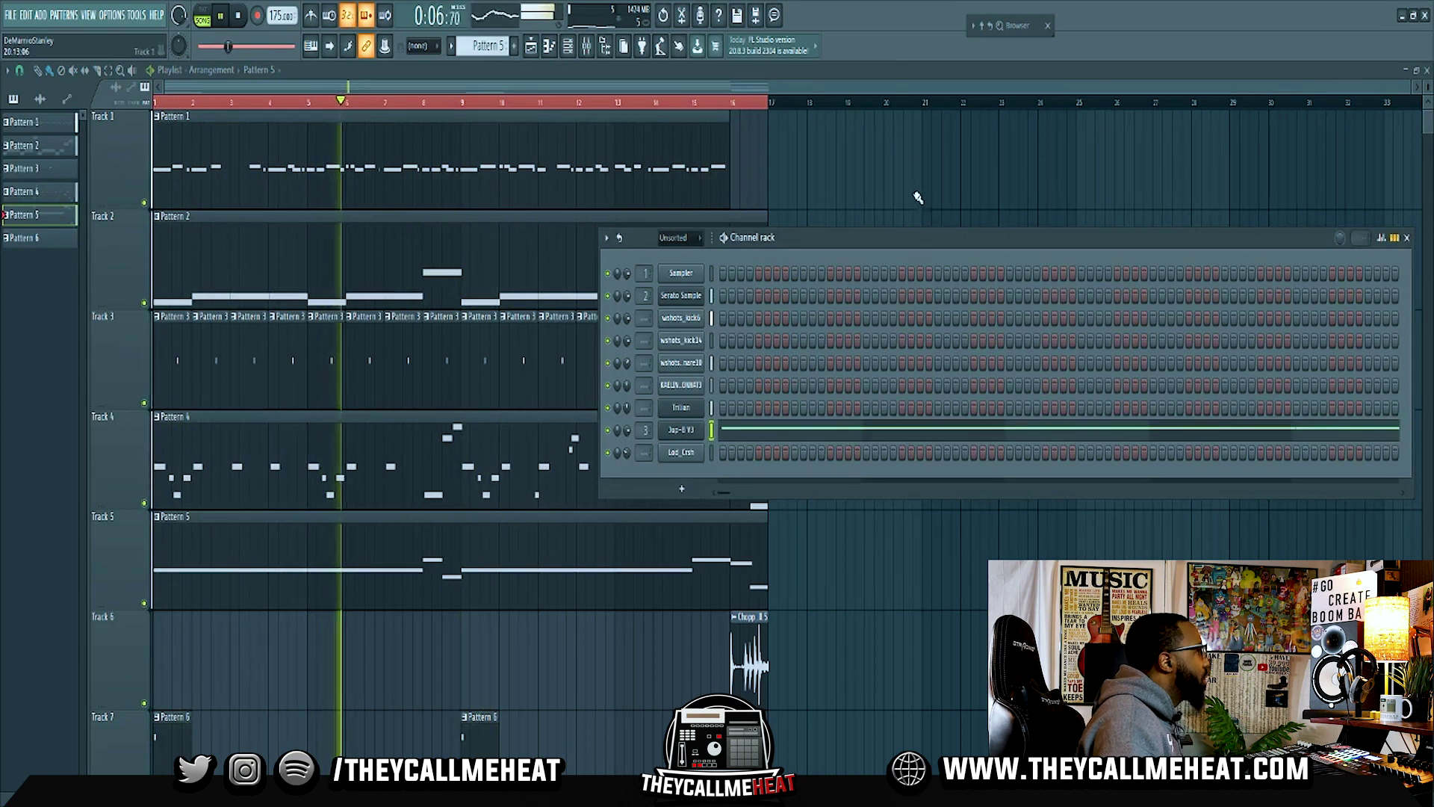
Bring up the mixer alongside the channel rack to balance the Serato Sample channel's volume.
{"action": "key", "text": "F6"}
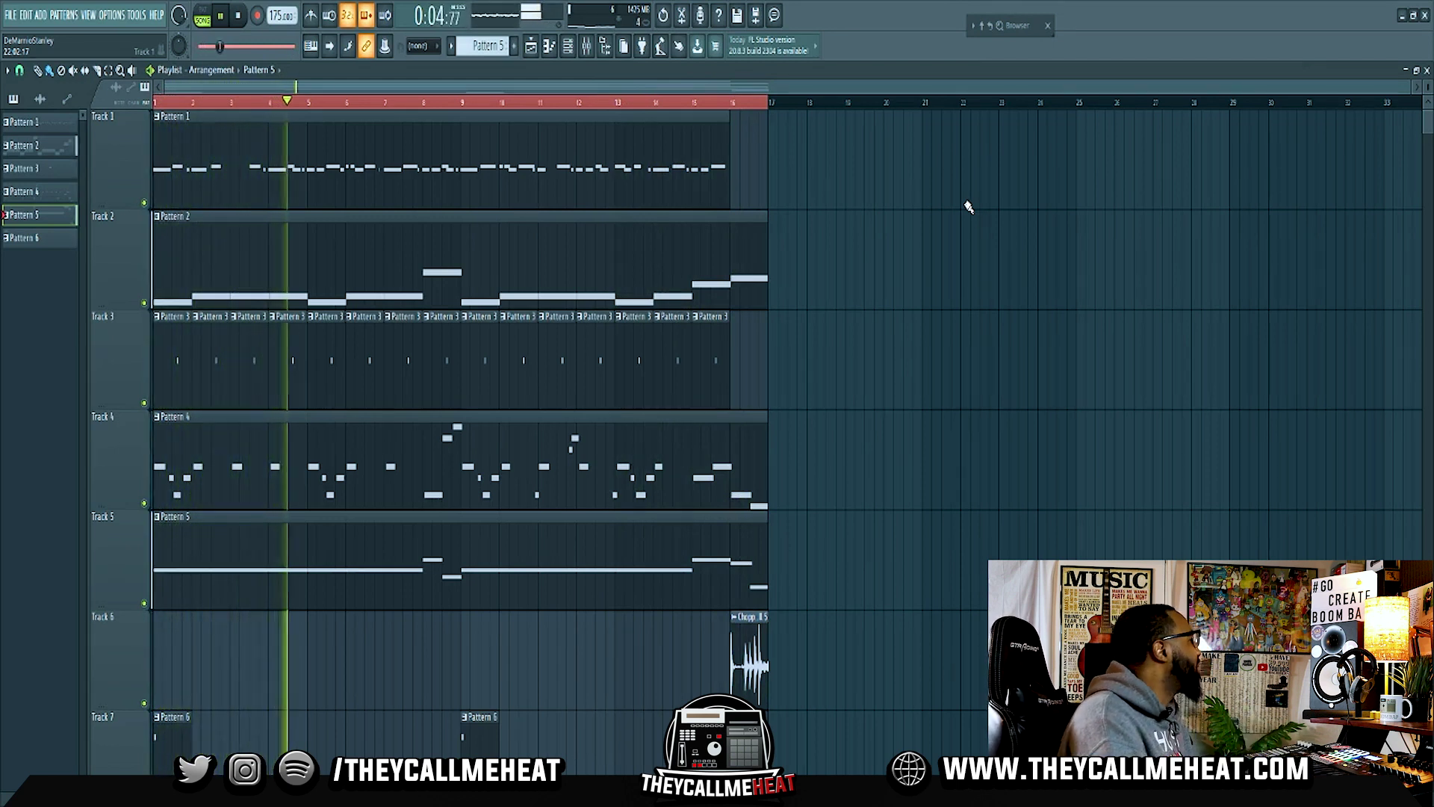
{"action": "left_click", "coordinate": [589, 47]}
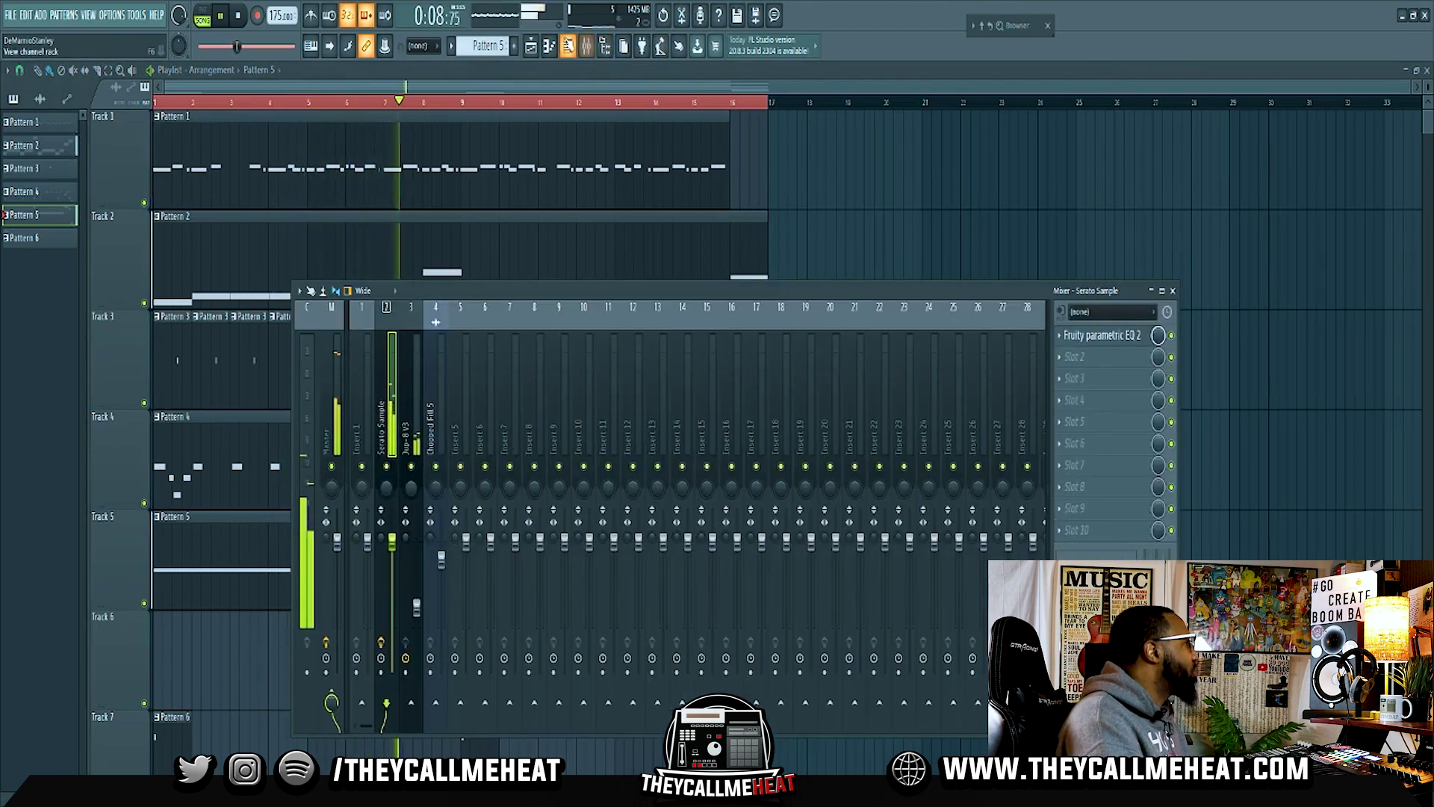
{"action": "left_click", "coordinate": [568, 47]}
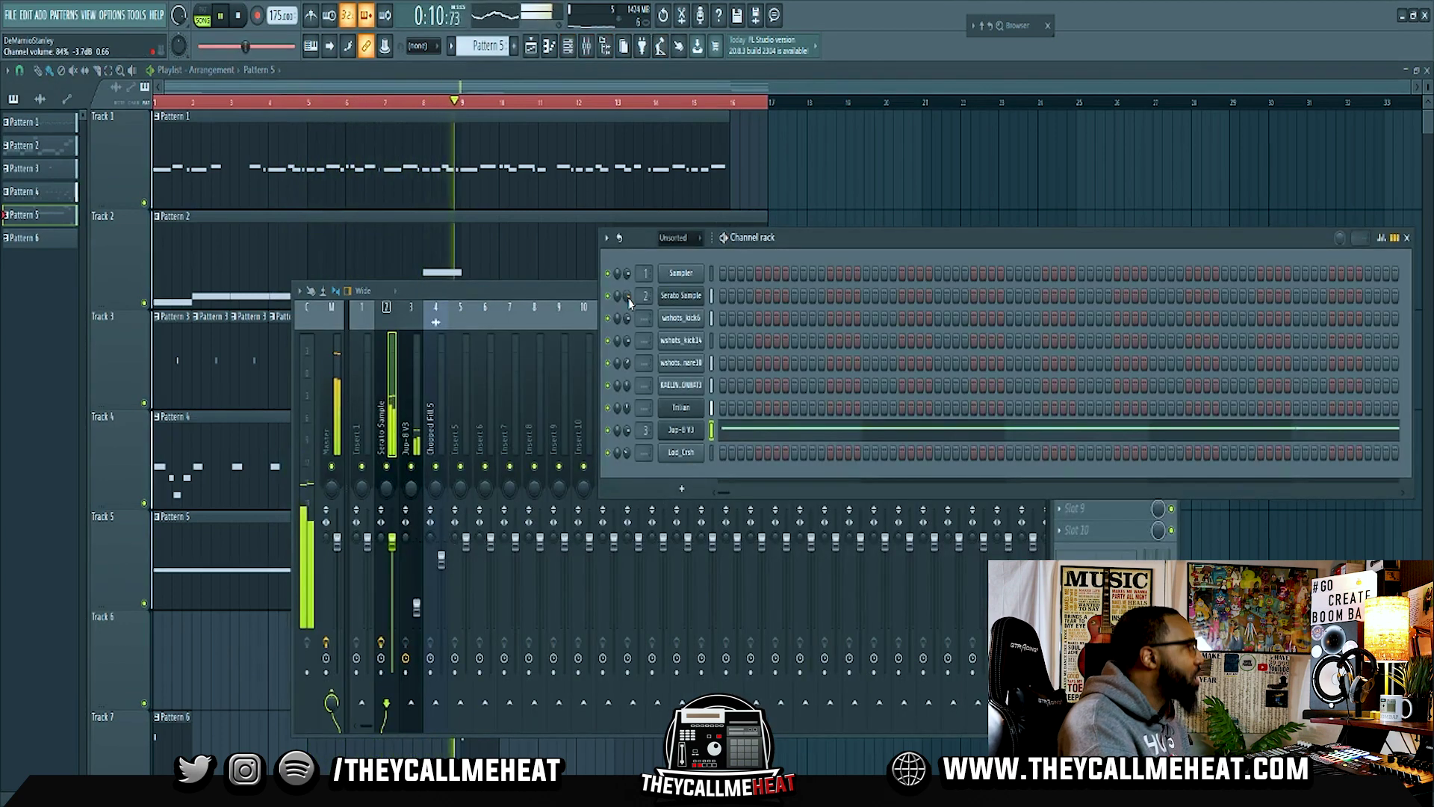